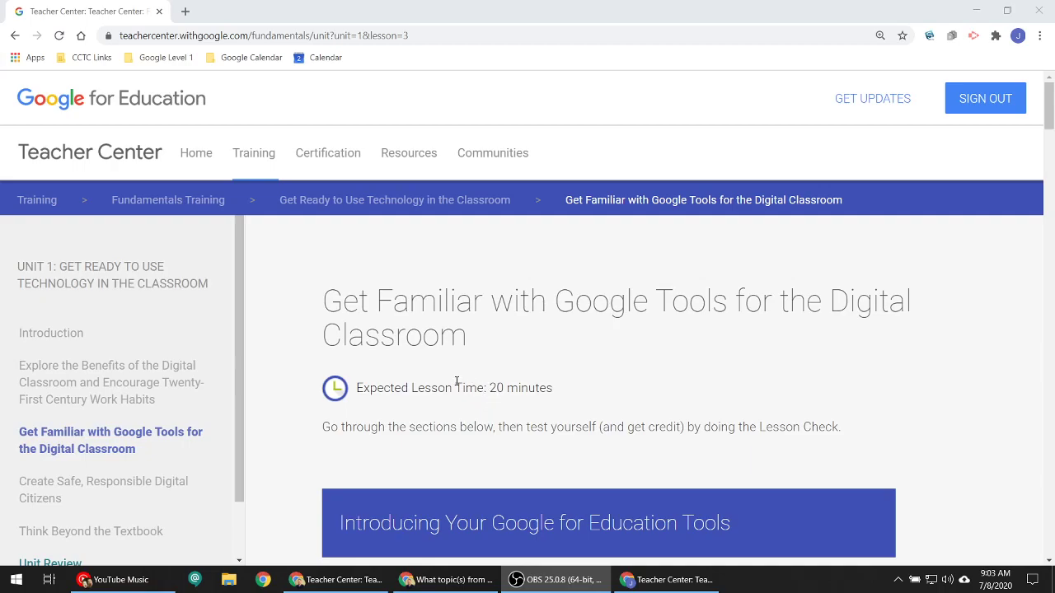
- Read the lesson's introduction to G Suite for Education down to the Google Classroom and Google Drive paragraphs
scroll(458, 366, down, 2)
scroll(508, 384, down, 3)
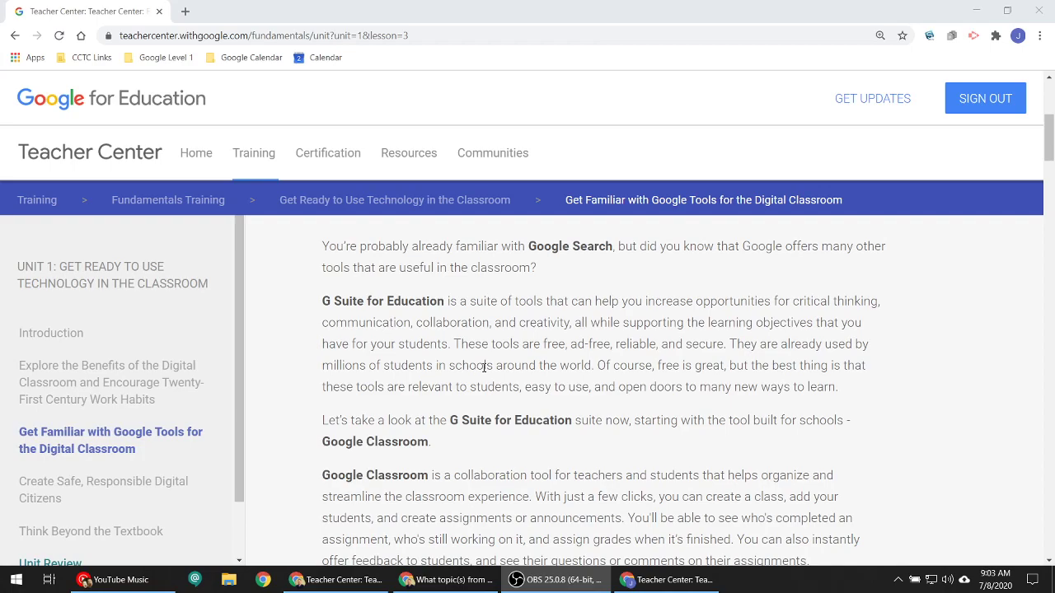
scroll(507, 386, down, 1)
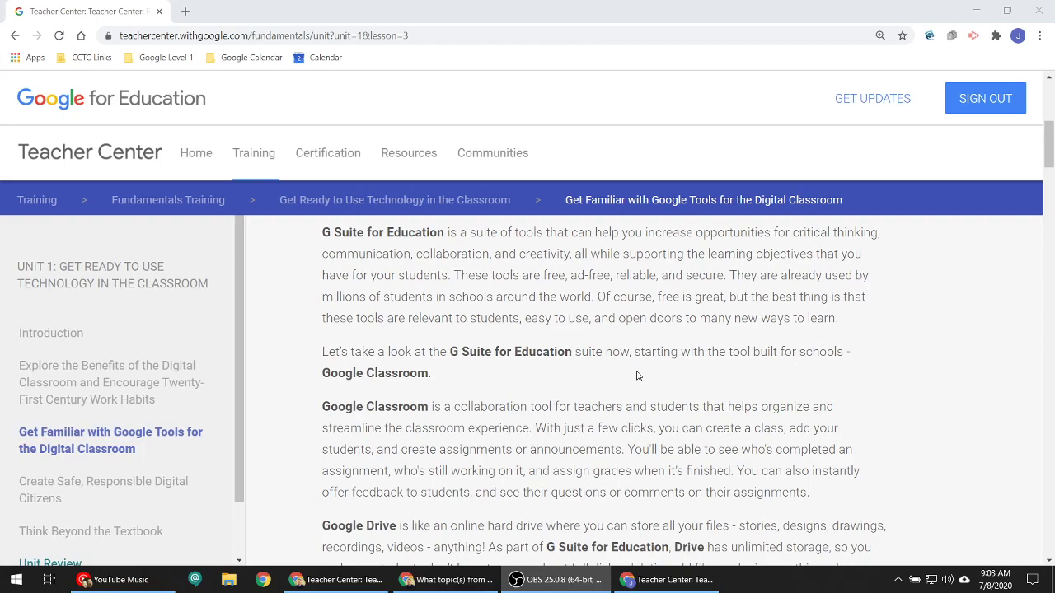
scroll(681, 369, down, 1)
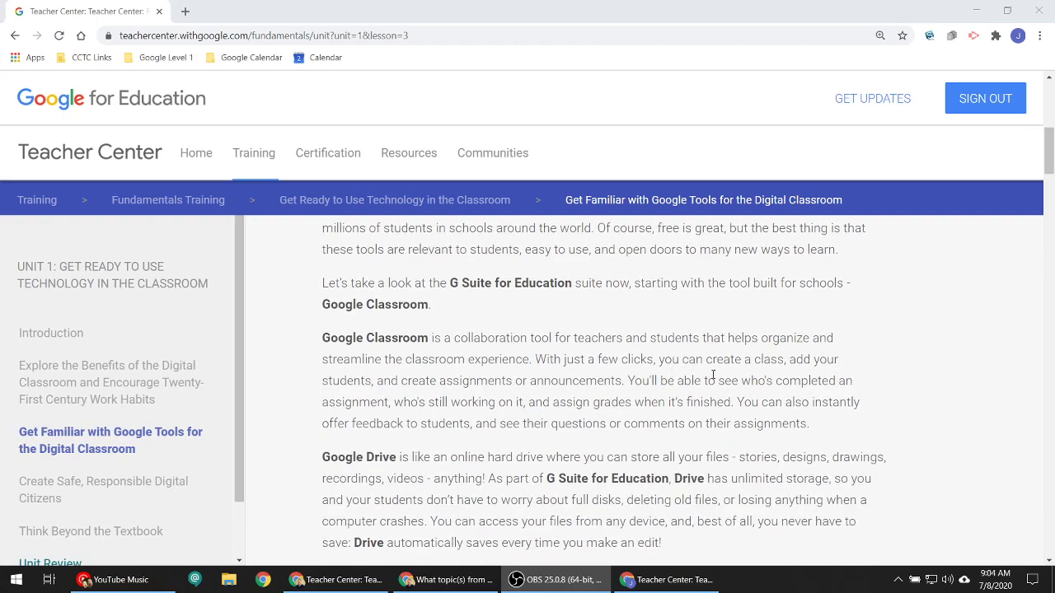
scroll(563, 394, down, 1)
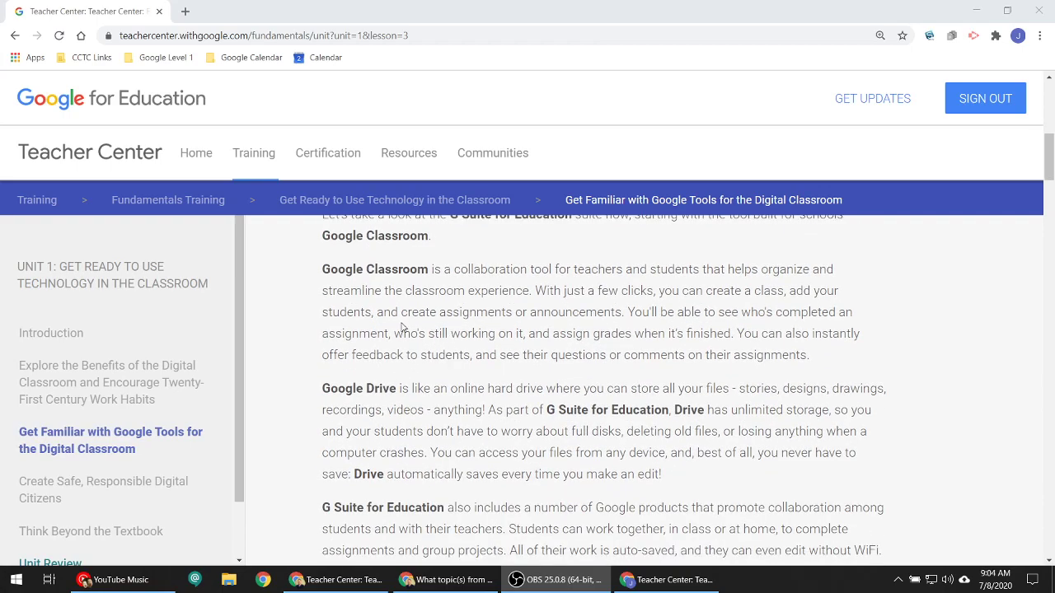
click(330, 273)
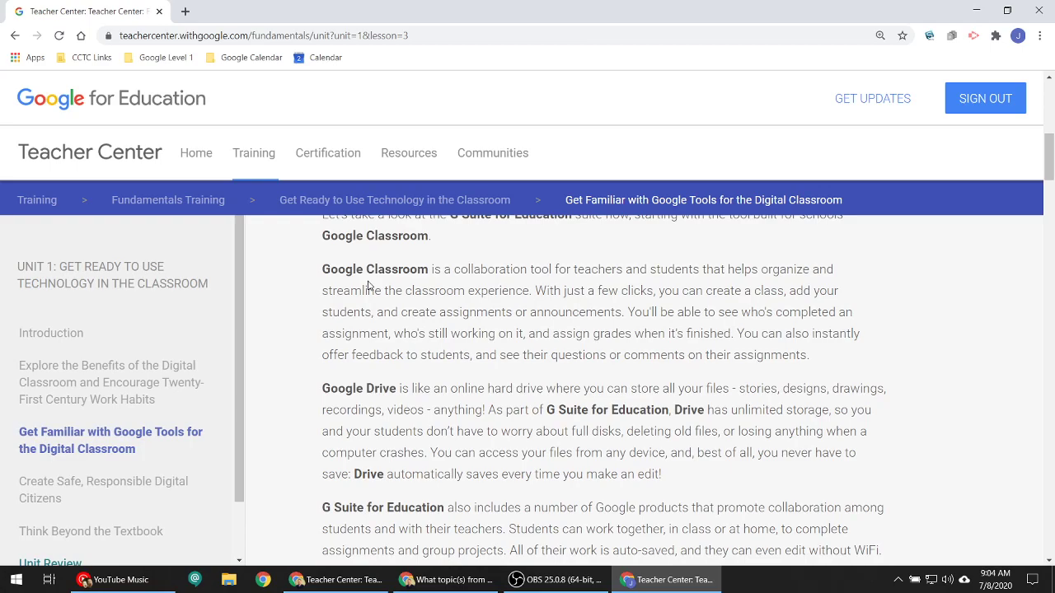
- Look over the local files in File Explorer and open My Drive in a new browser tab
click(240, 584)
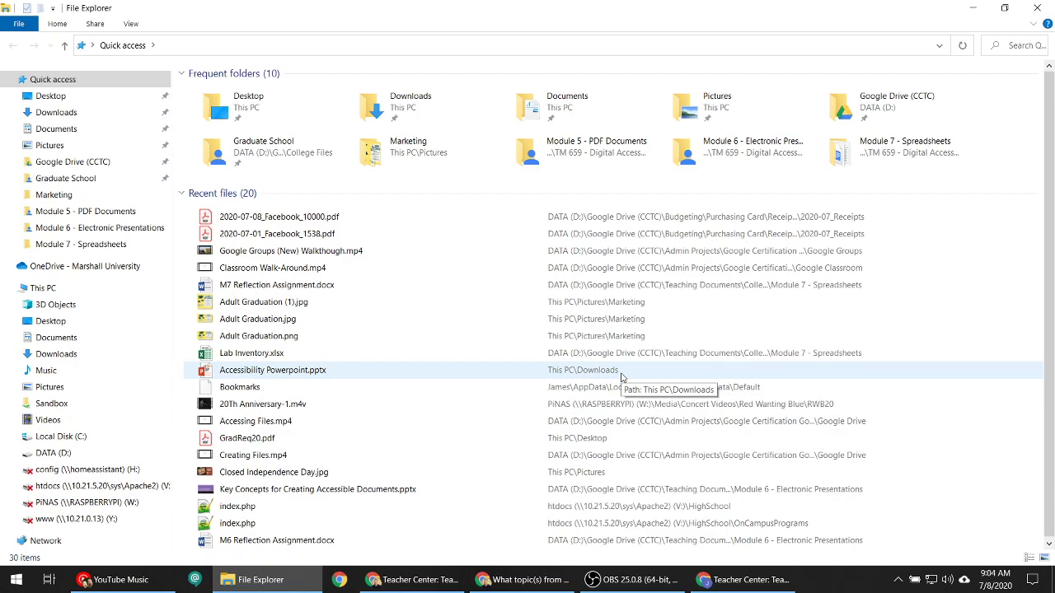
click(972, 8)
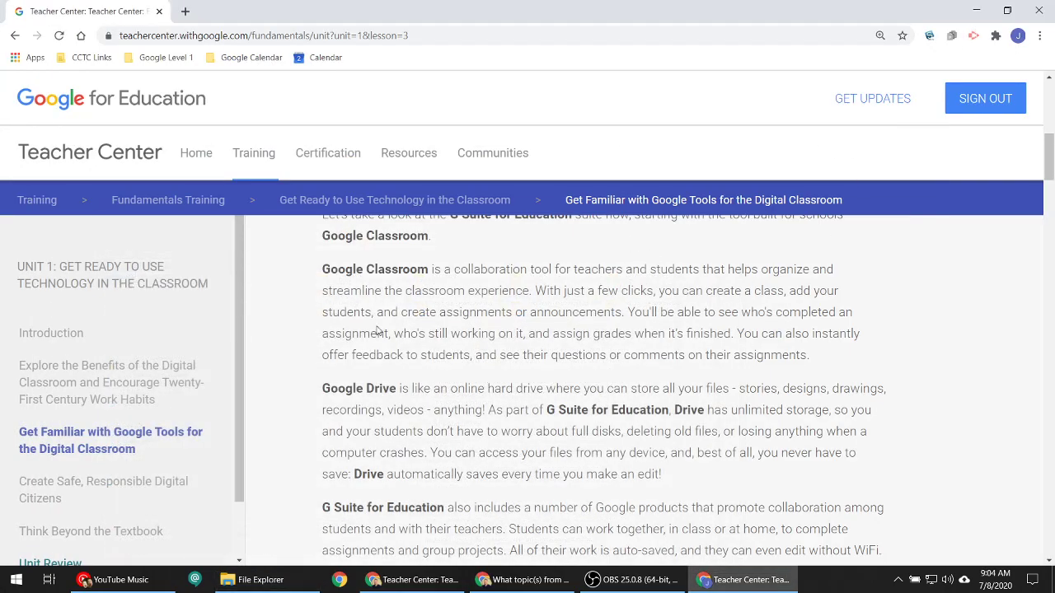
click(184, 11)
text(drive)
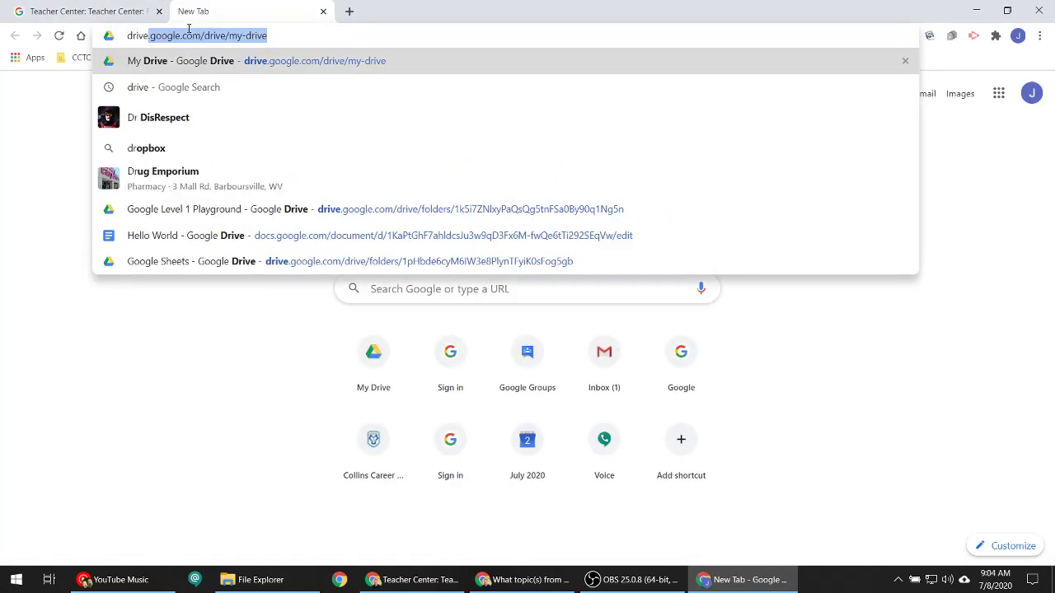
key(Return)
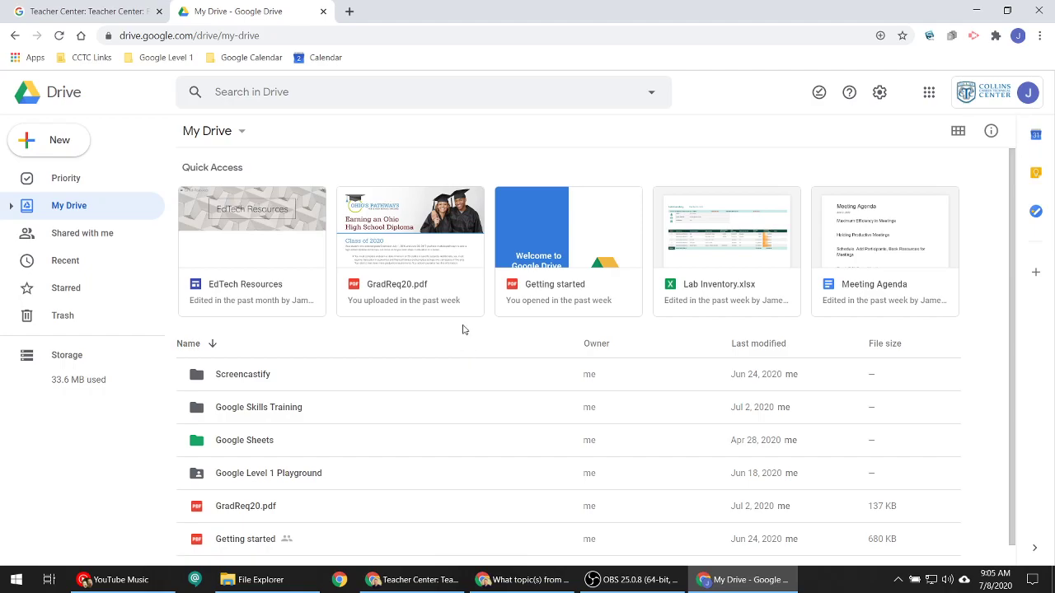
- Return to the Teacher Center lesson and read from the Google Classroom paragraph to the list of G Suite tools
click(151, 7)
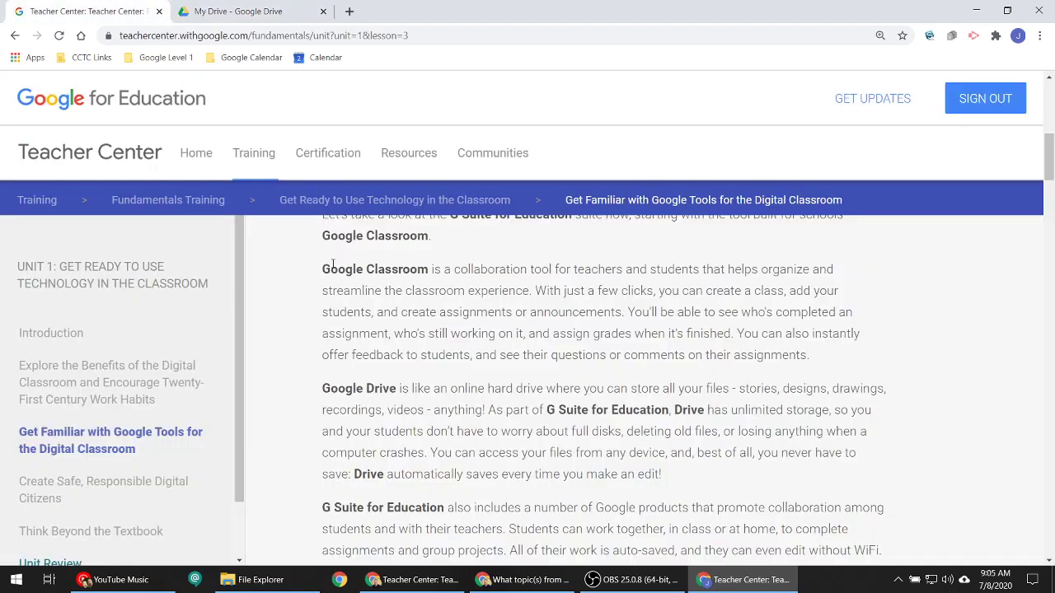
drag(323, 270, 365, 270)
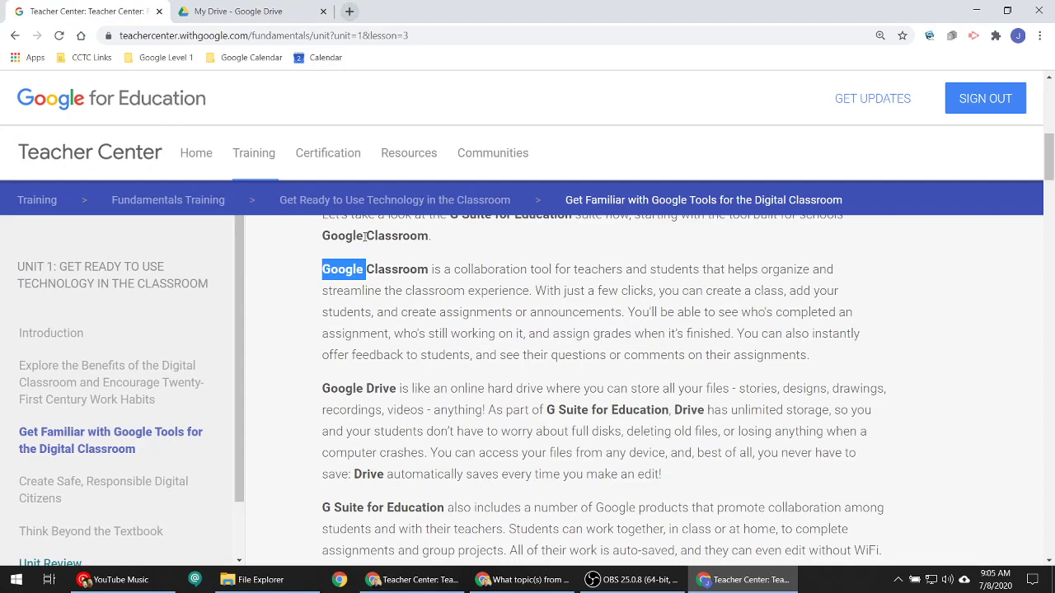
click(391, 295)
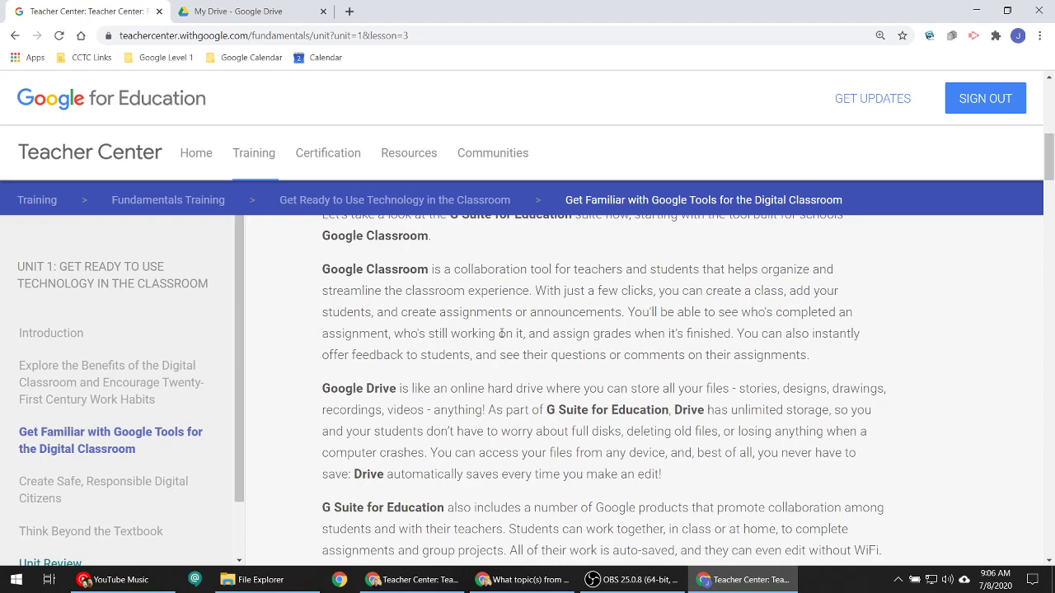
scroll(596, 332, down, 5)
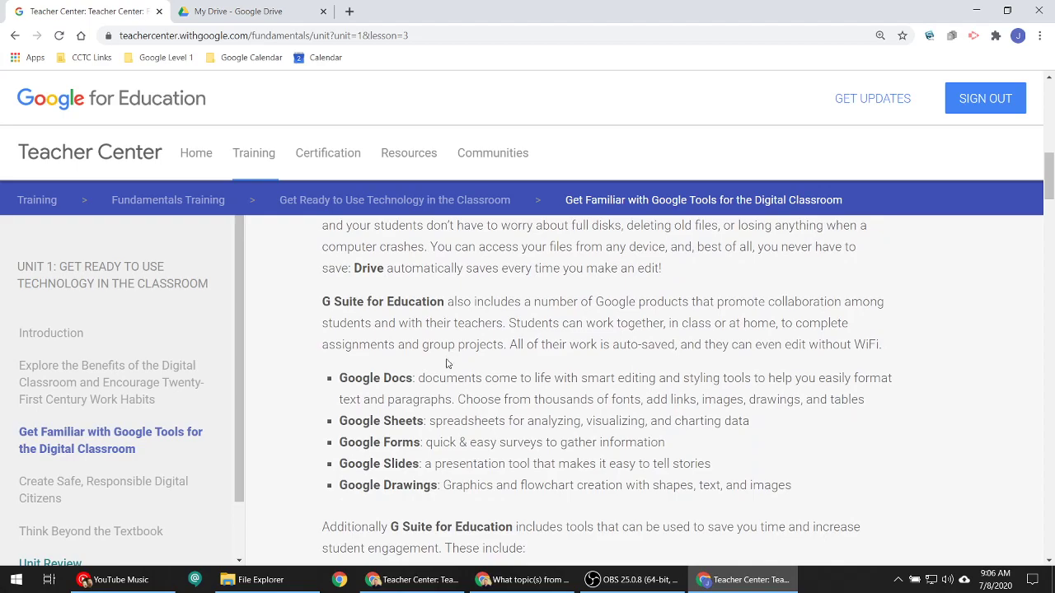
scroll(389, 393, down, 2)
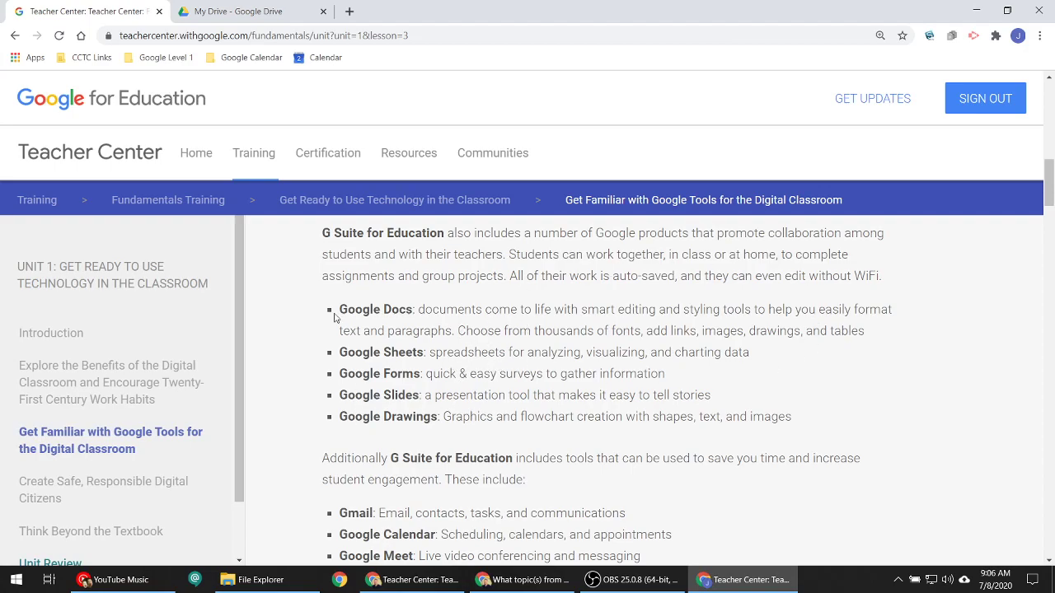
- Create a blank document from docs.google.com in a new browser tab and enter the sample text "dflkmasdklfm'"
click(349, 10)
text(dr)
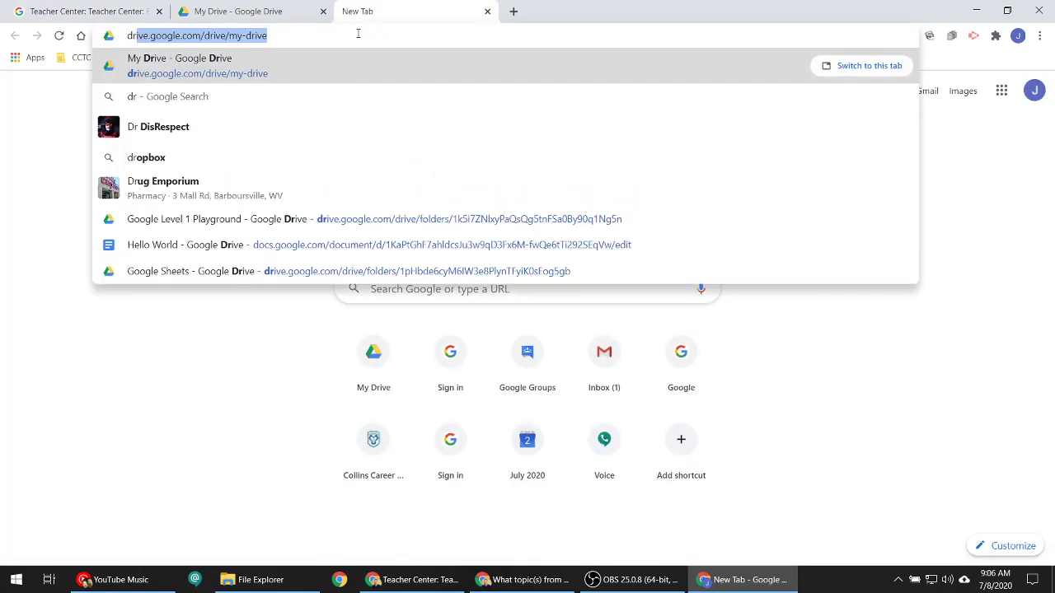
text(o)
key(BackSpace)
key(BackSpace)
text(ocs.google.com)
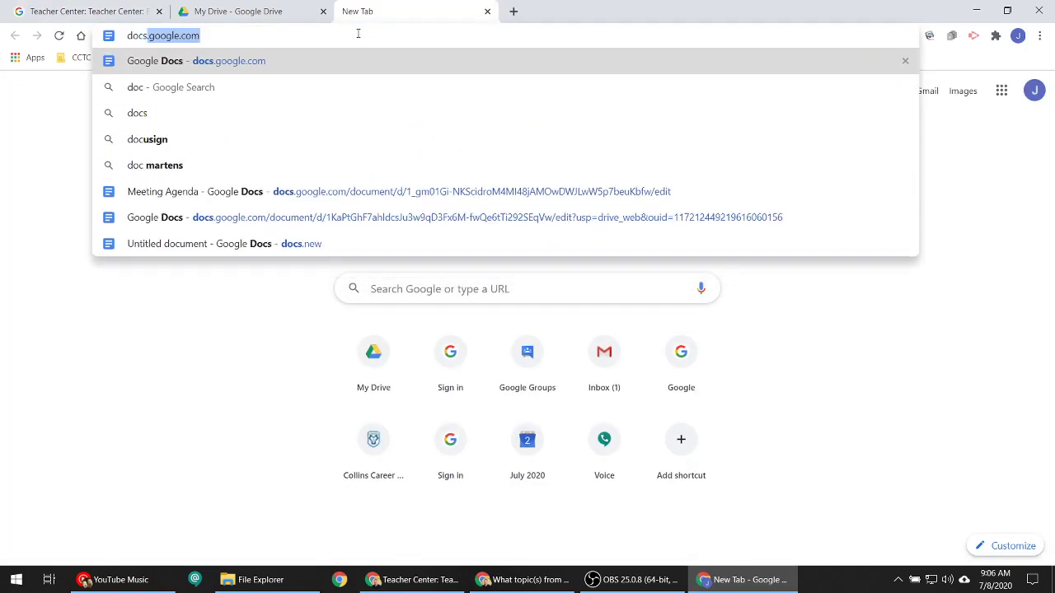
key(Return)
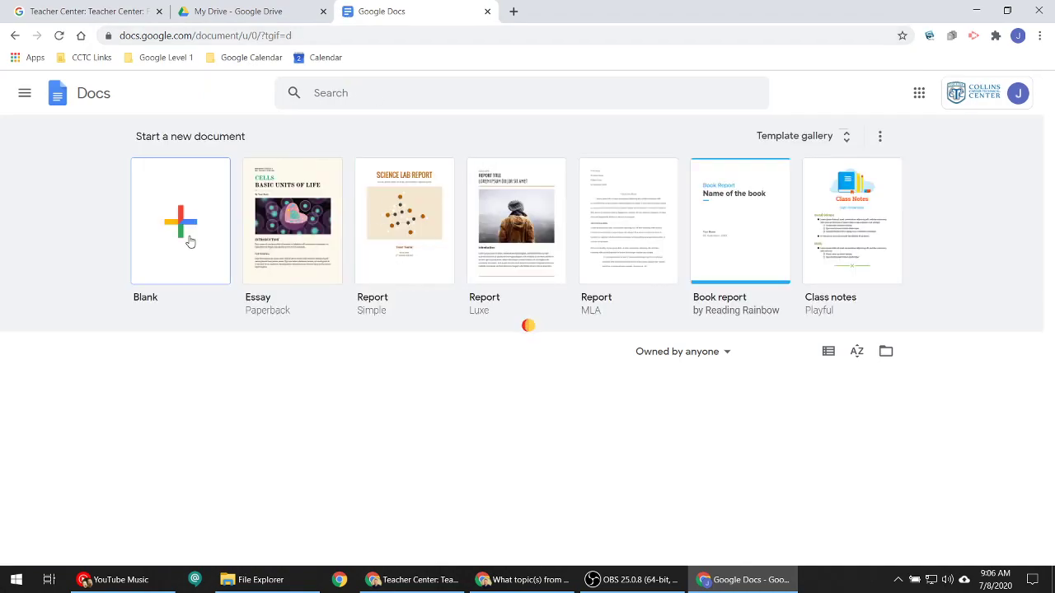
click(188, 239)
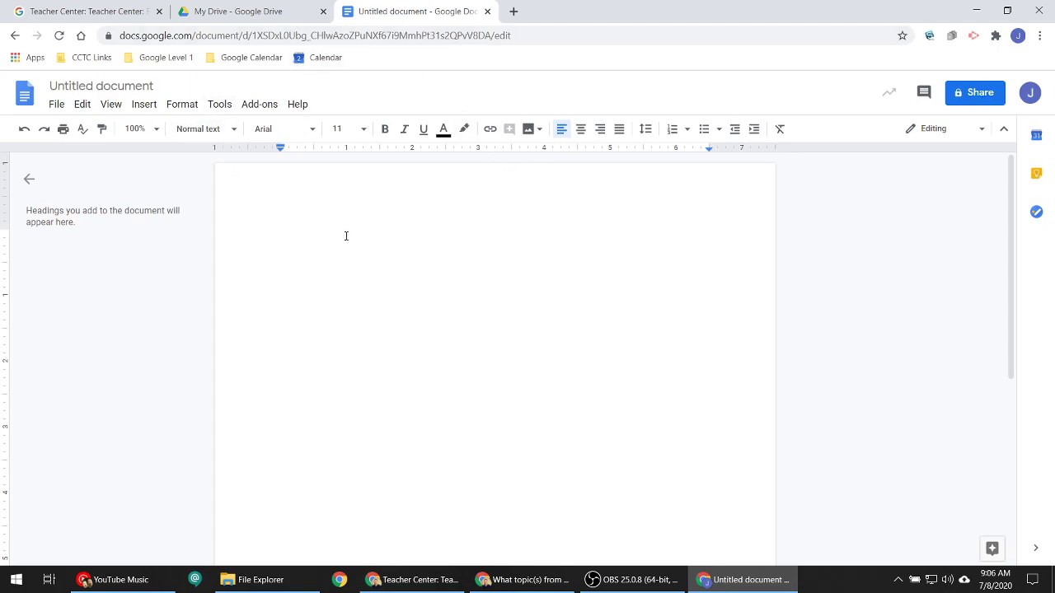
text(dflkmasdklfm')
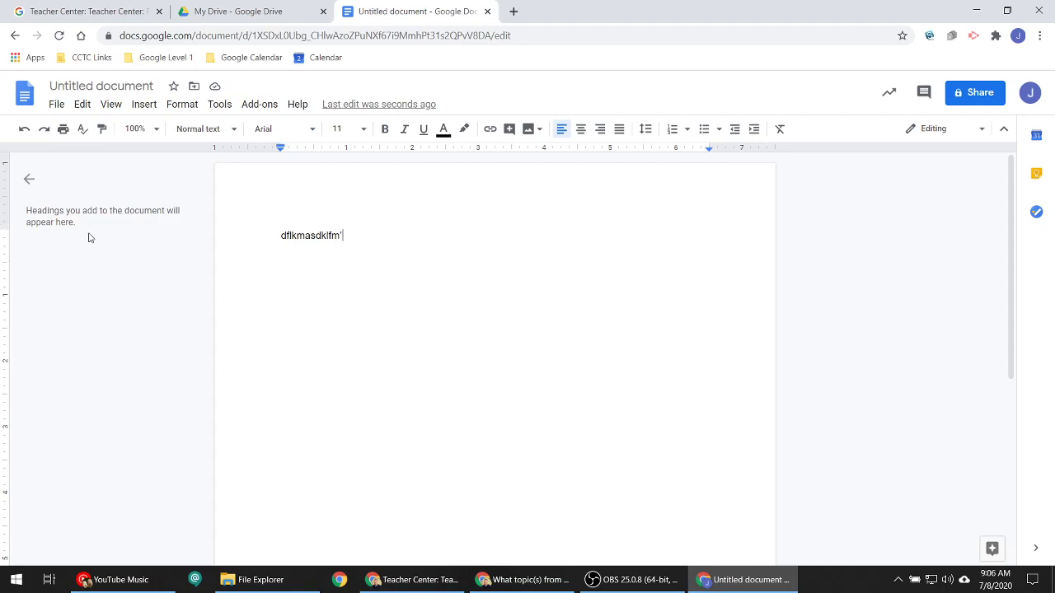
- Move the untitled document to the trash and go back to the Docs home screen
click(56, 105)
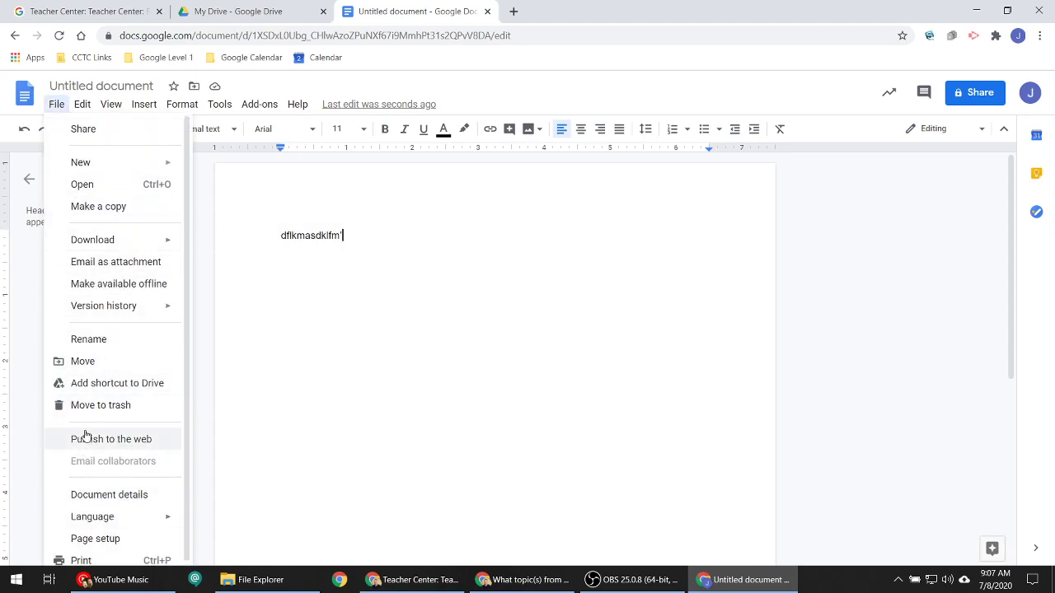
click(91, 404)
click(674, 356)
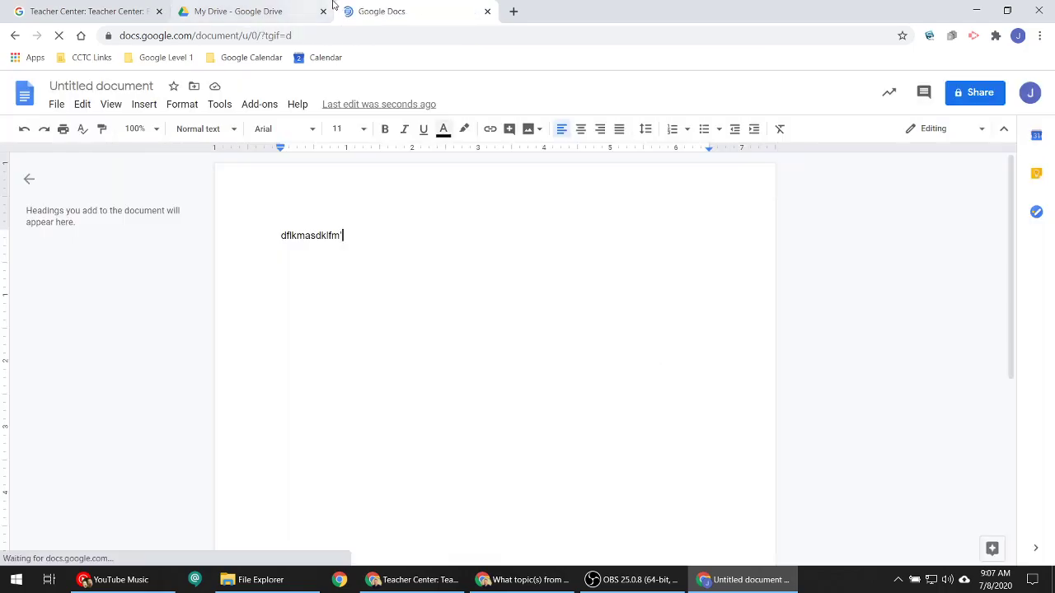
- Load Google Sheets in the Docs browser tab and create a blank spreadsheet
click(238, 11)
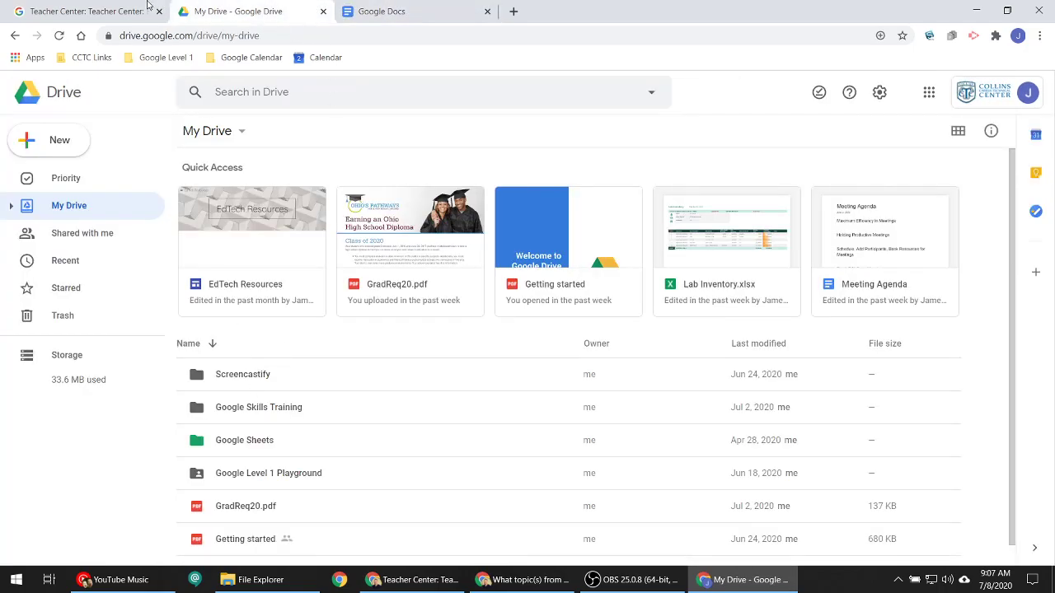
click(124, 10)
click(400, 8)
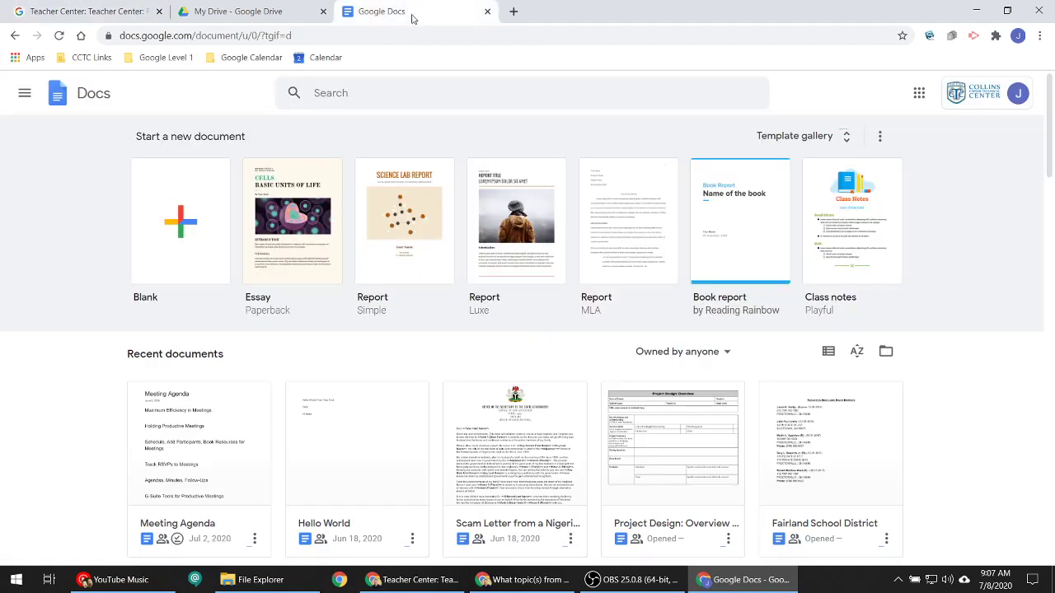
click(365, 33)
text(sheets)
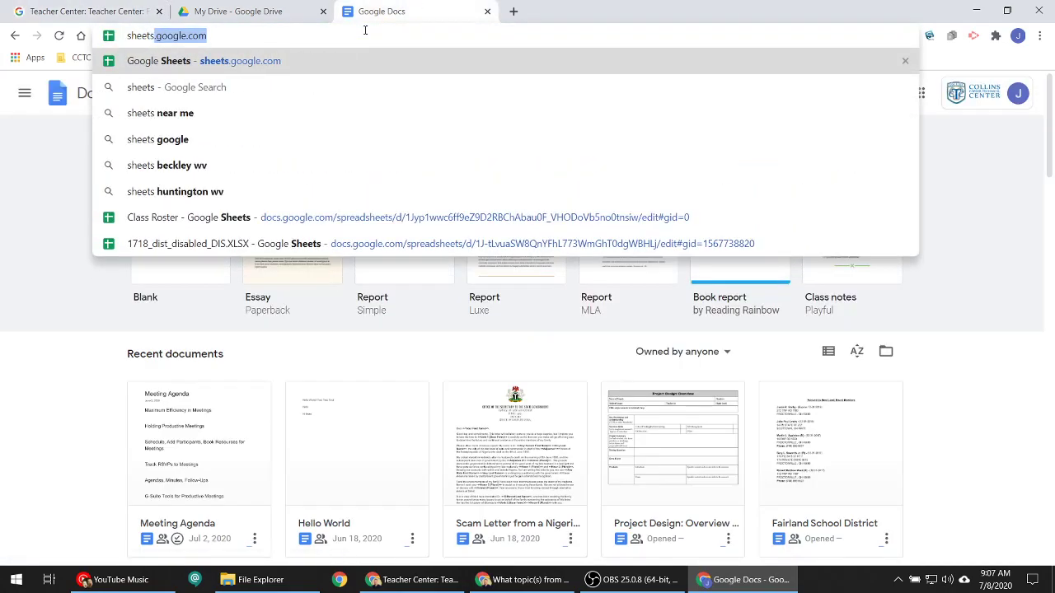
key(Return)
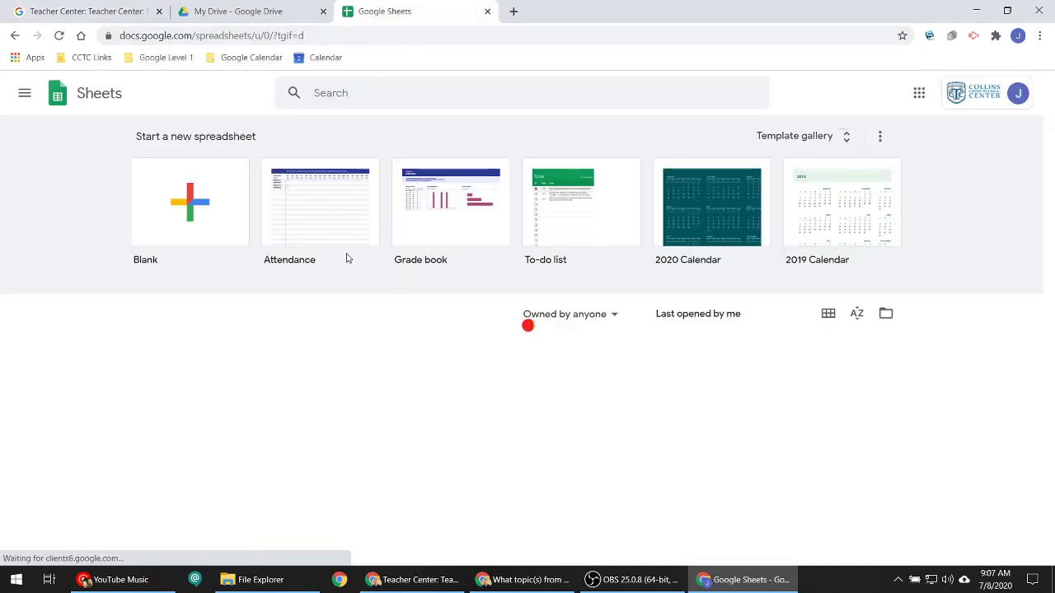
click(190, 202)
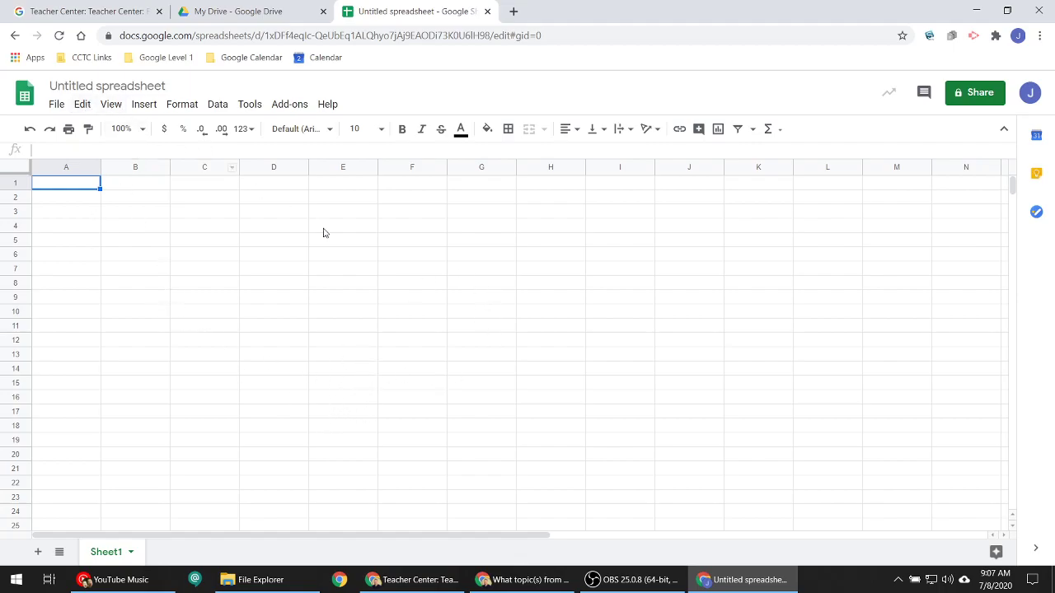
- Glance at My Drive and check the next tool in the Teacher Center lesson's product list
click(247, 12)
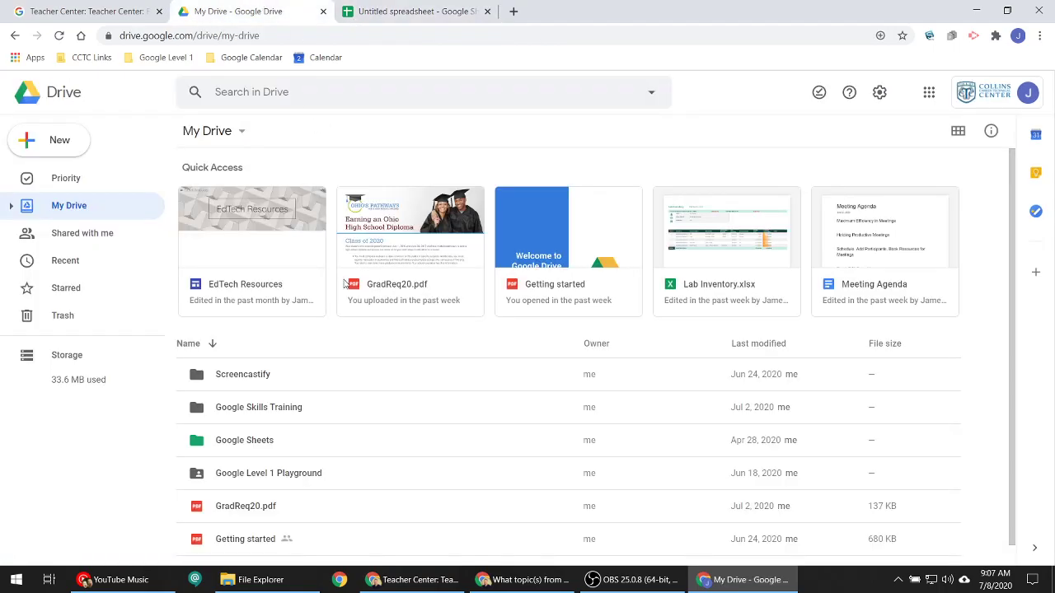
click(404, 12)
click(90, 12)
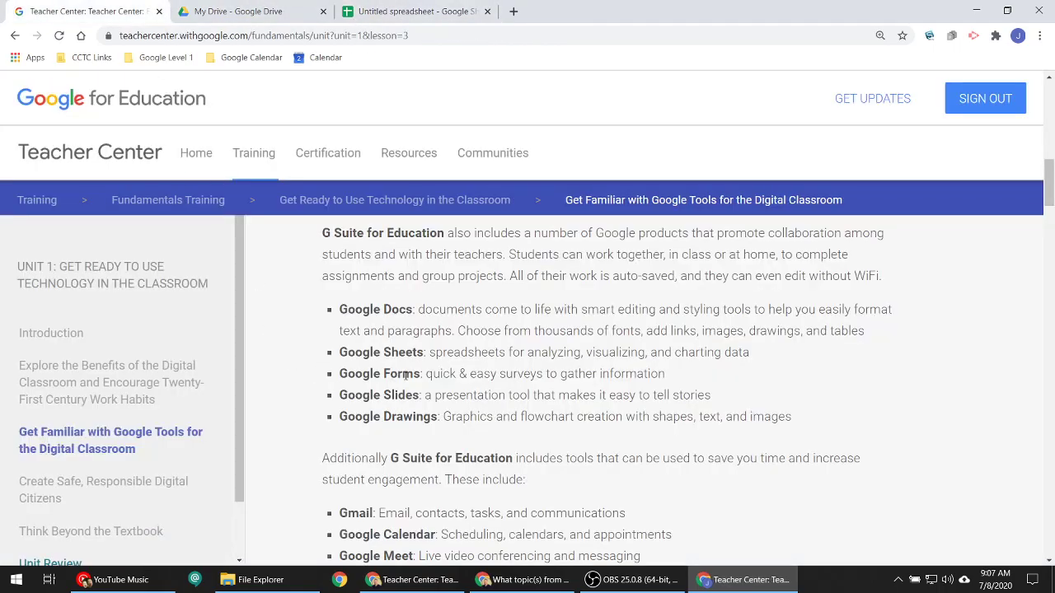
- Create a new blank Google form in the spreadsheet's browser tab using the address forms.new
click(404, 12)
click(401, 35)
text(f)
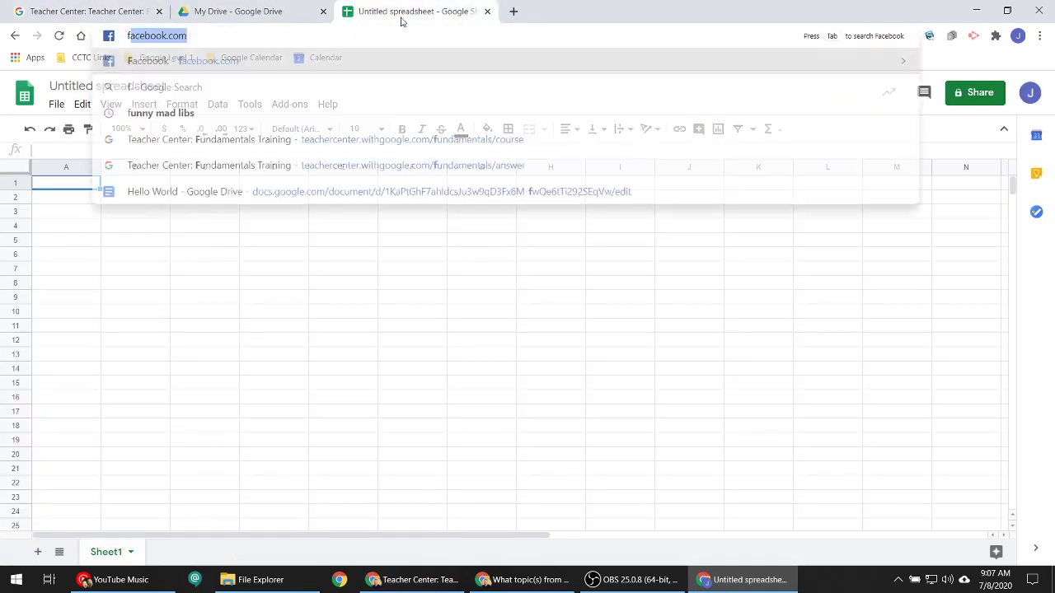
text(orms.googl)
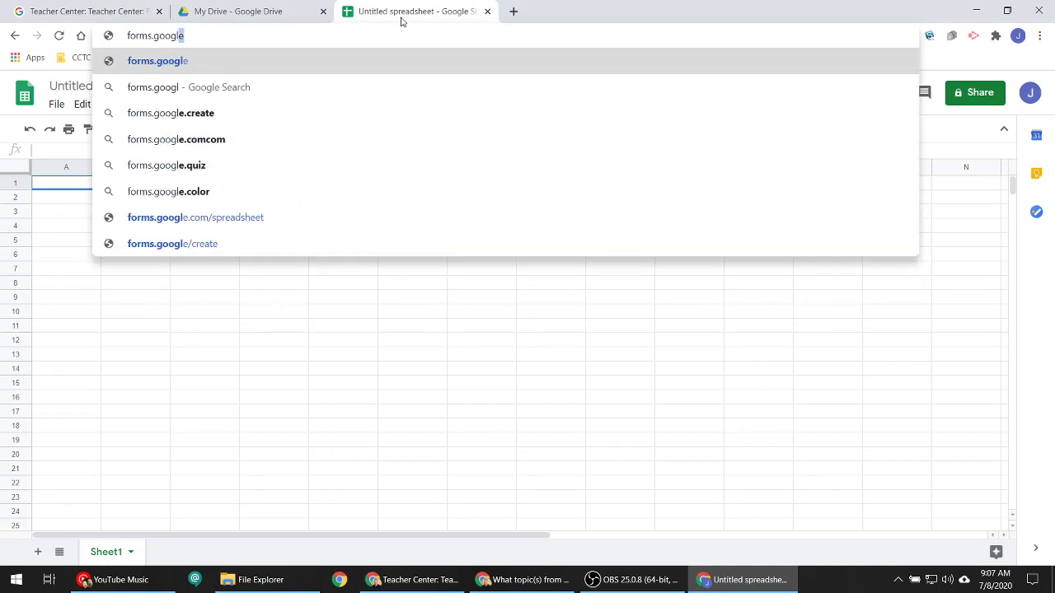
key(BackSpace)
key(BackSpace)
key(BackSpace)
key(BackSpace)
key(BackSpace)
key(BackSpace)
text(new)
key(Return)
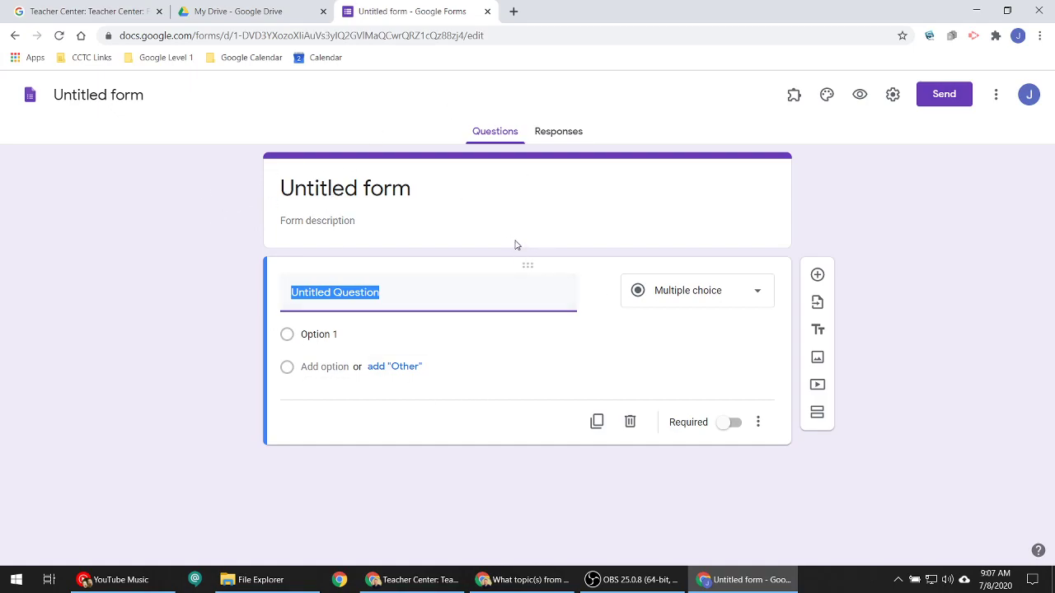
- Examine the untitled form's Questions and Responses views, including the option to create a spreadsheet
click(545, 138)
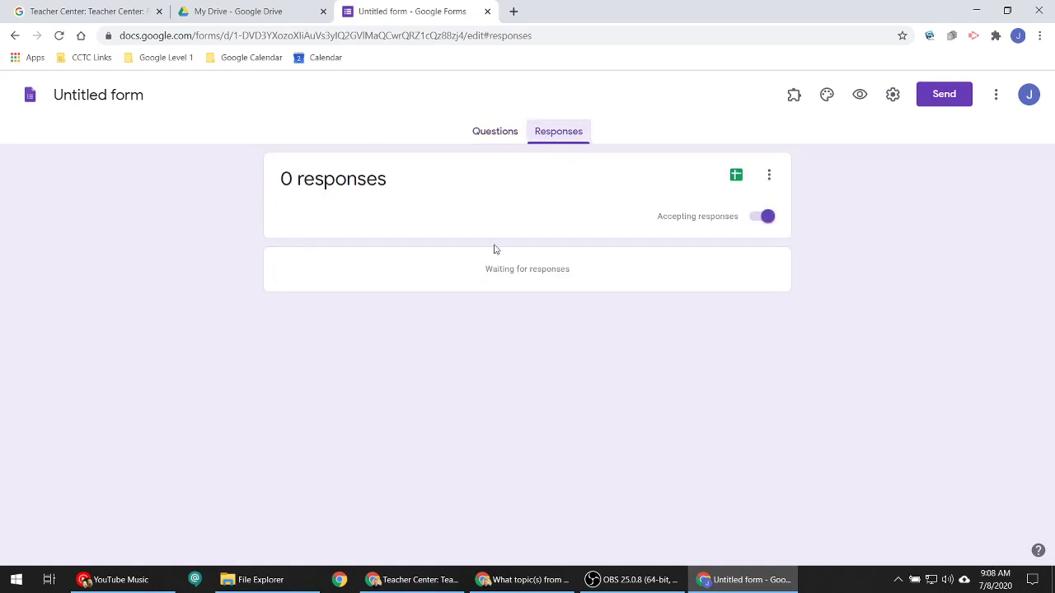
click(515, 138)
click(557, 138)
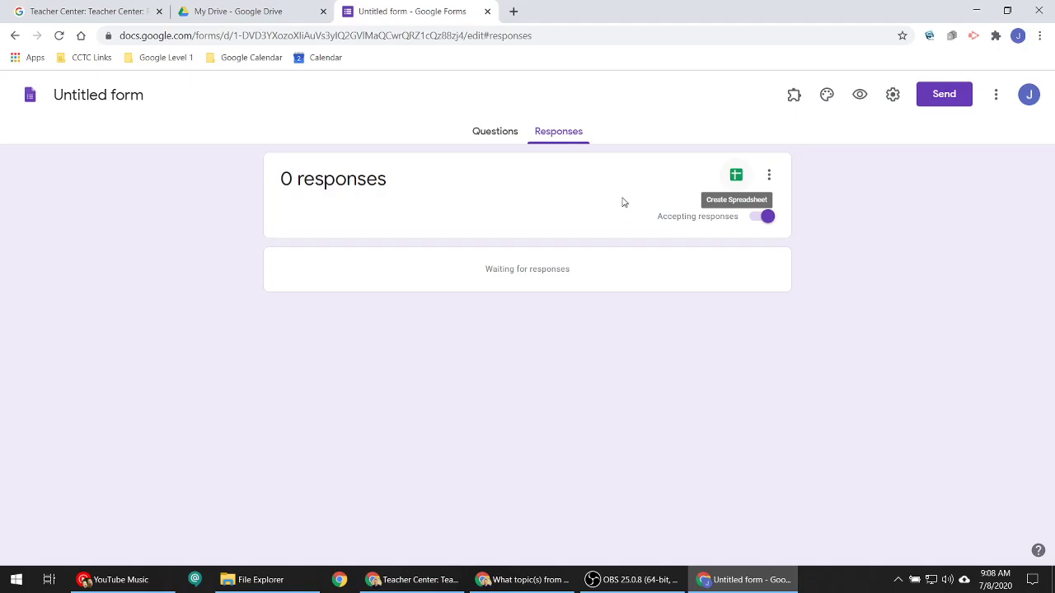
- Close the untitled form's browser tab and return to the Teacher Center lesson
click(488, 11)
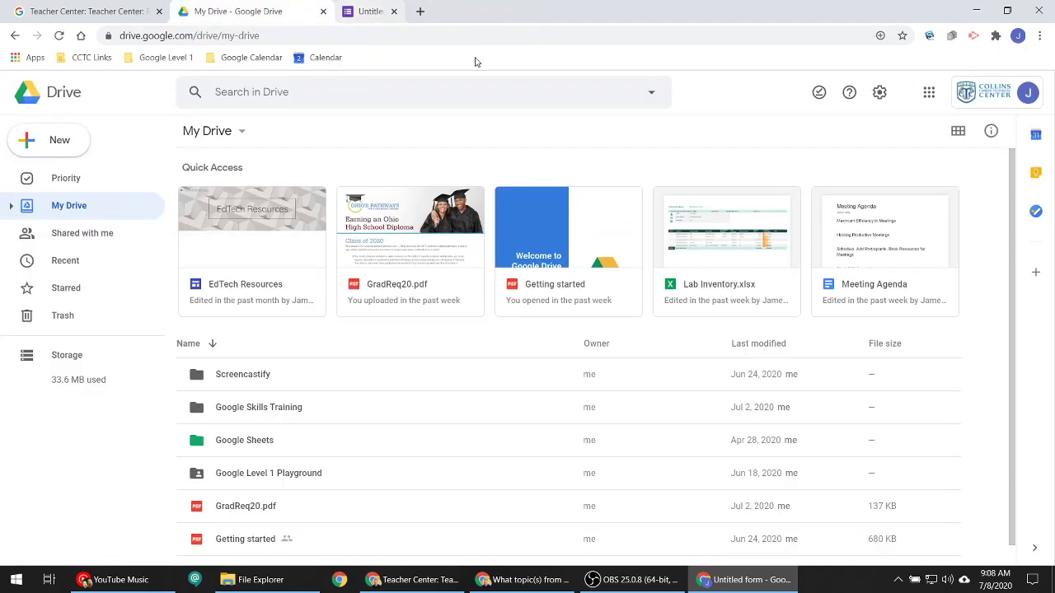
click(132, 13)
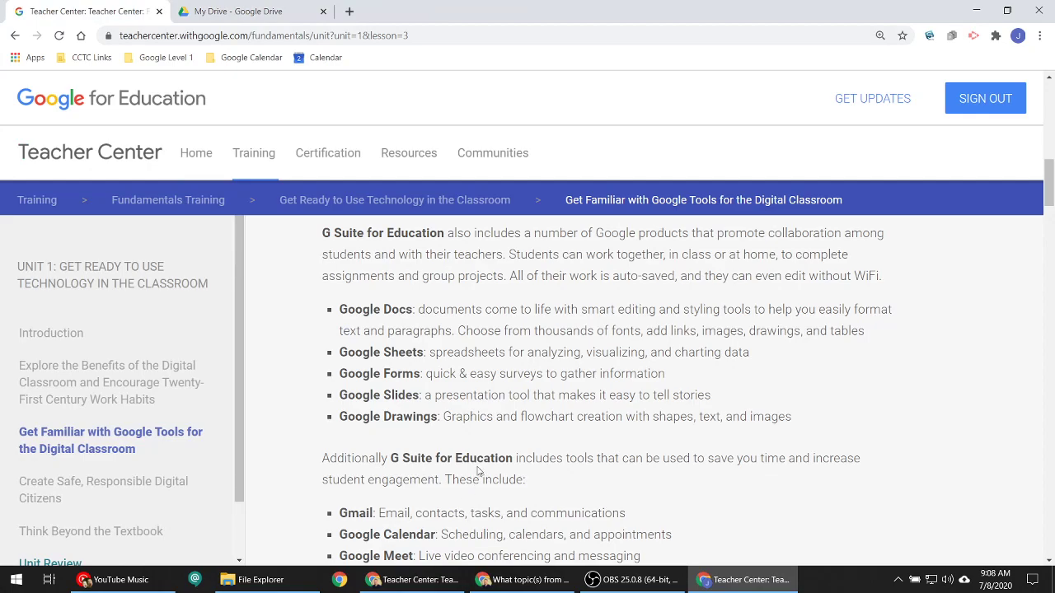
- Create a new blank Google Slides presentation in a new browser tab using the address slides.new
click(350, 10)
text(slides.new)
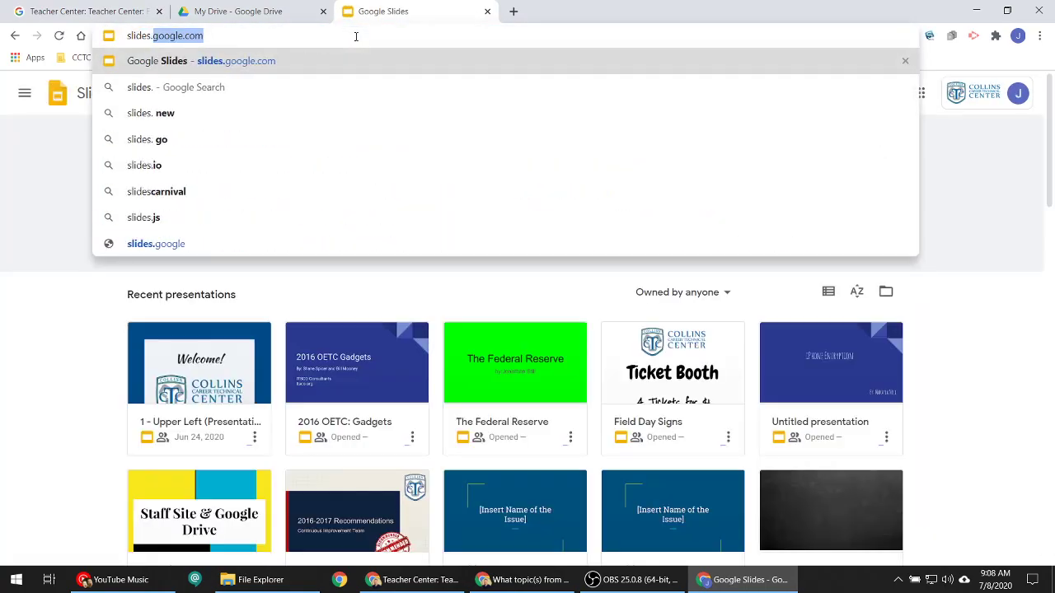
key(Return)
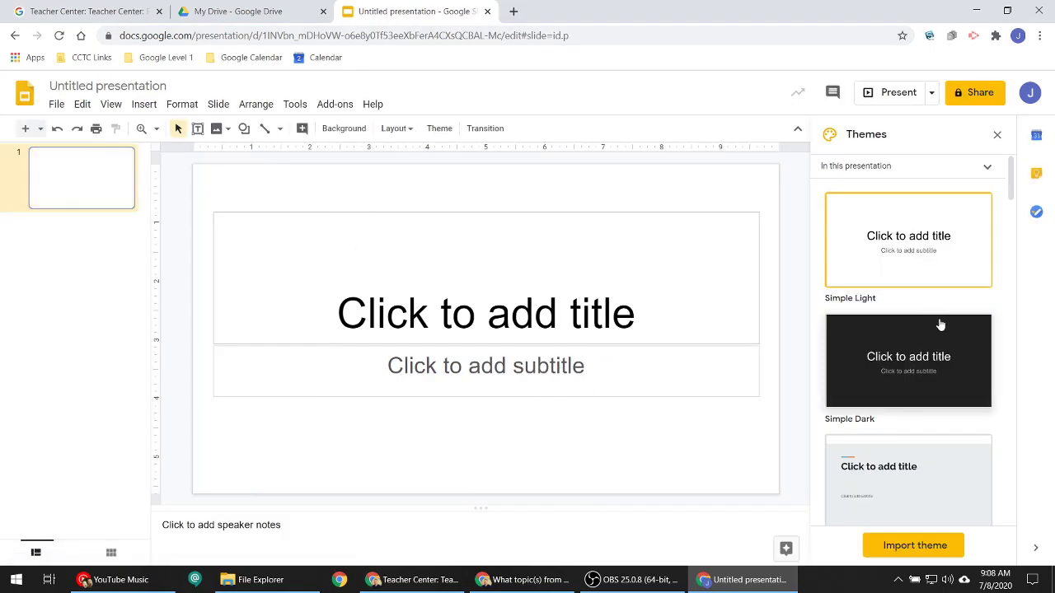
- Browse the themes and new-slide layouts, and apply the Marina theme to the untitled presentation
scroll(938, 346, down, 4)
scroll(931, 363, down, 18)
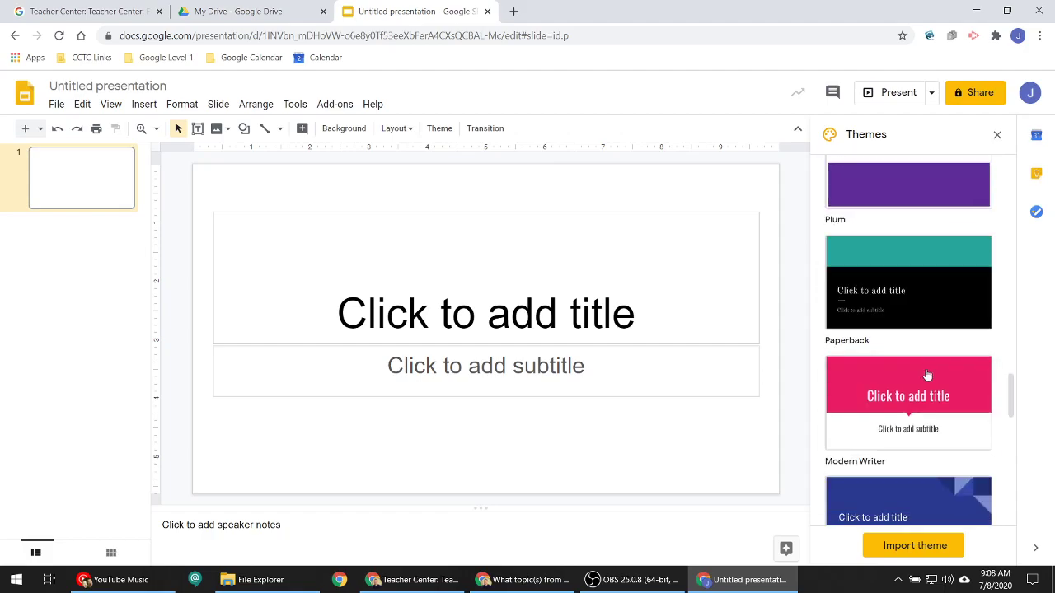
scroll(893, 445, down, 5)
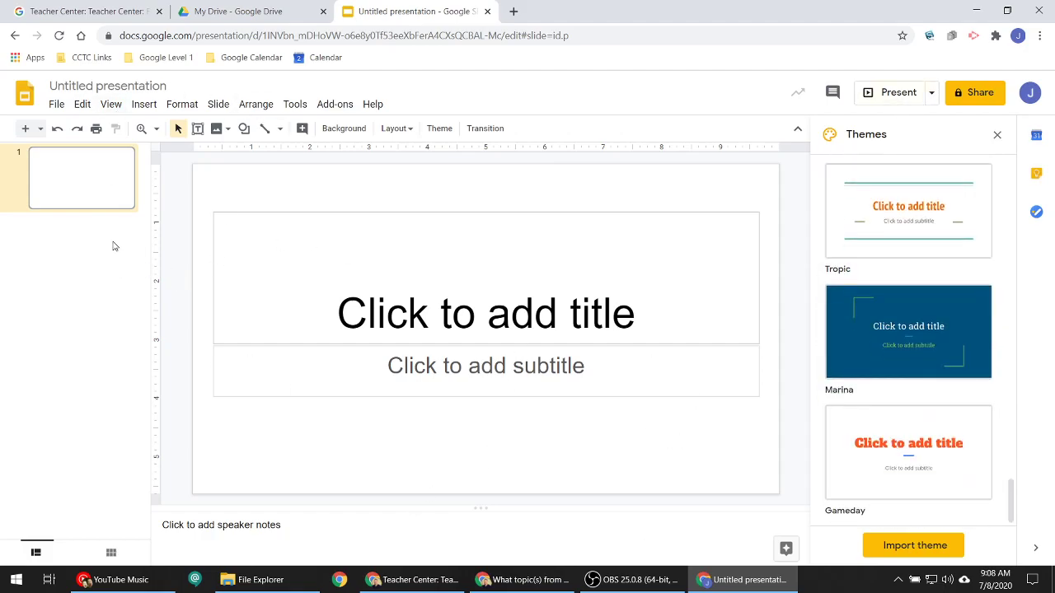
click(40, 129)
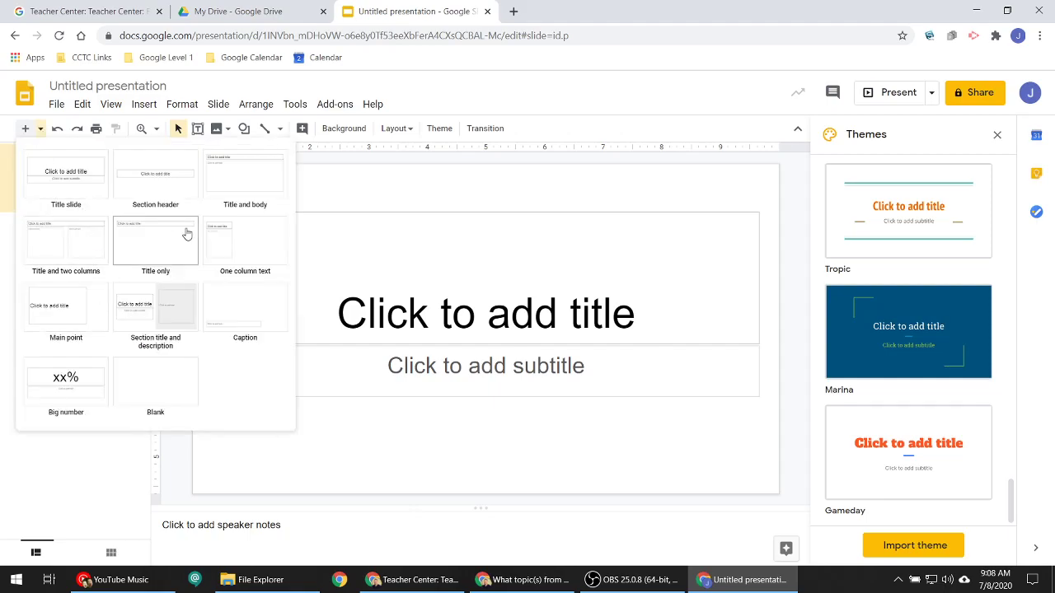
click(783, 313)
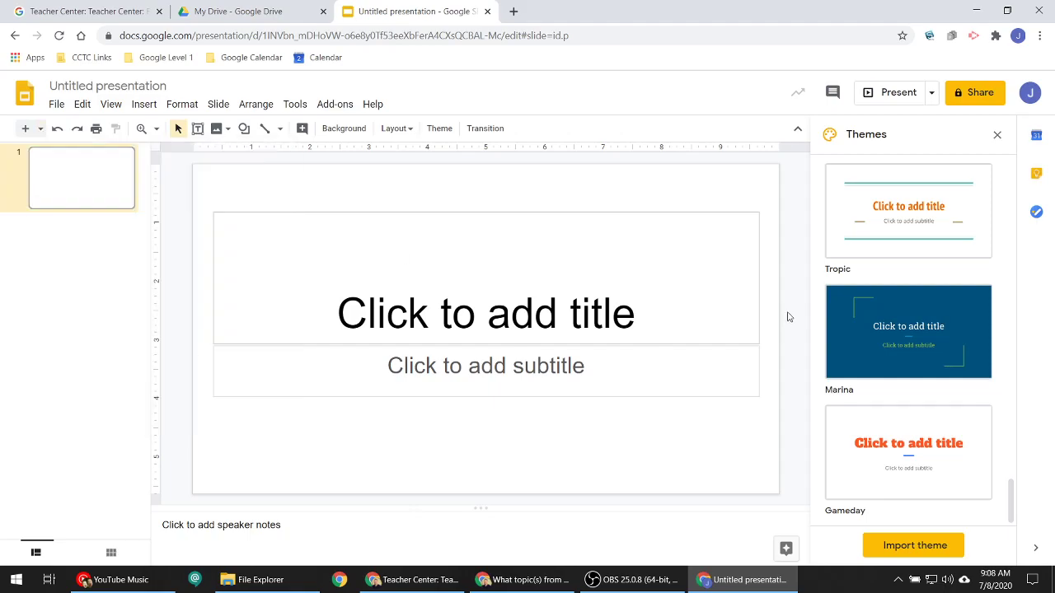
click(863, 313)
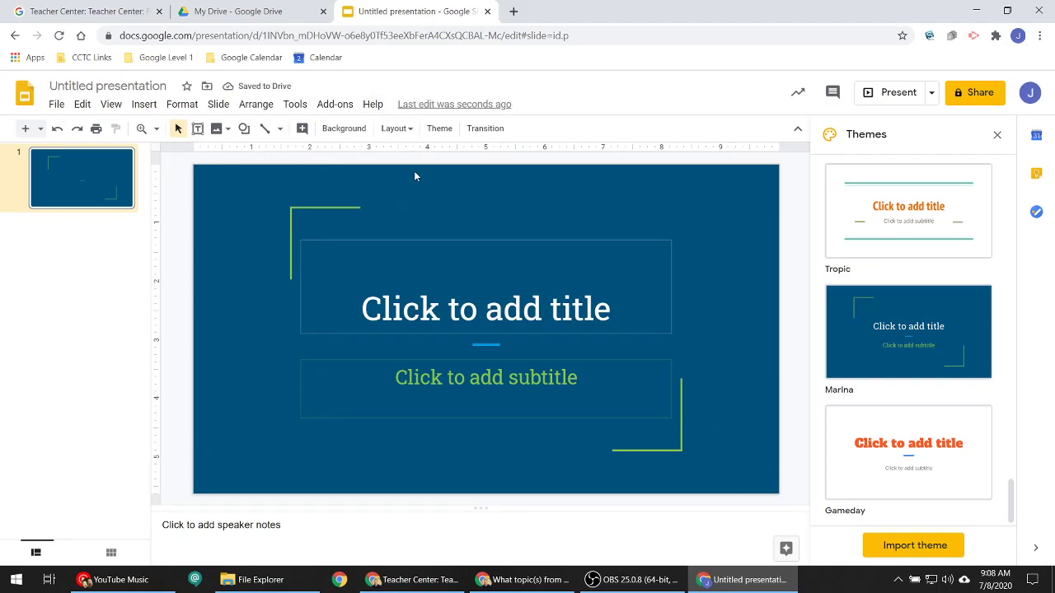
scroll(926, 329, up, 4)
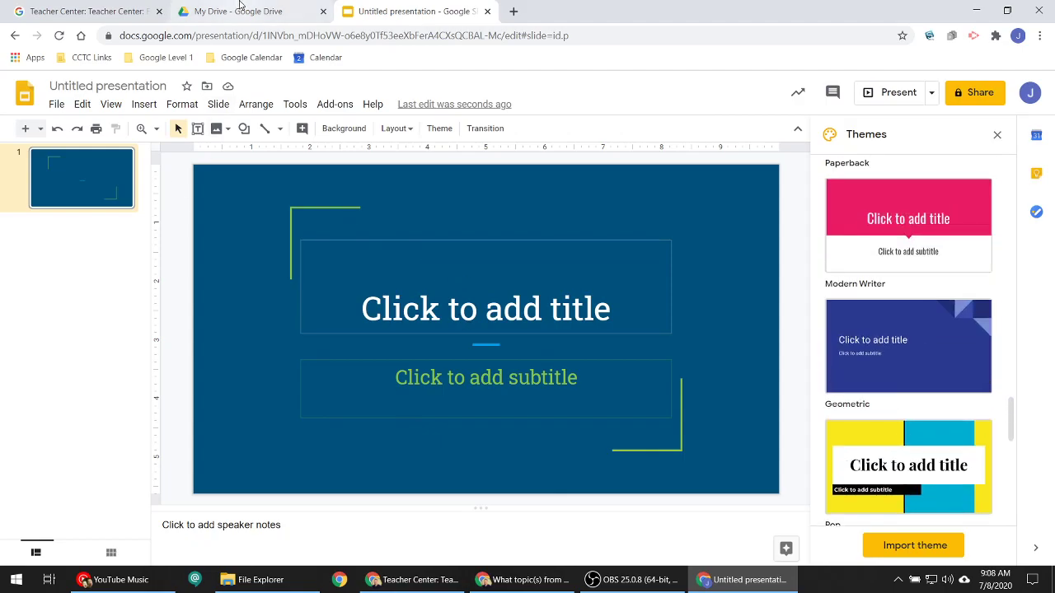
- Check the next tool in the Teacher Center lesson and try to create a drawing with drawing.new in the presentation's browser tab
click(115, 11)
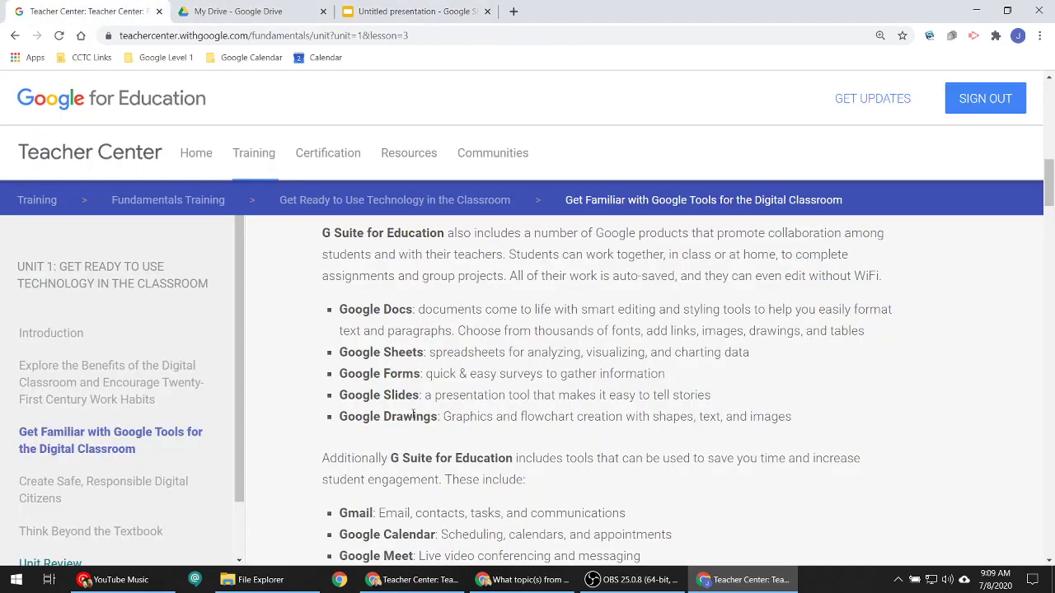
click(388, 12)
click(391, 33)
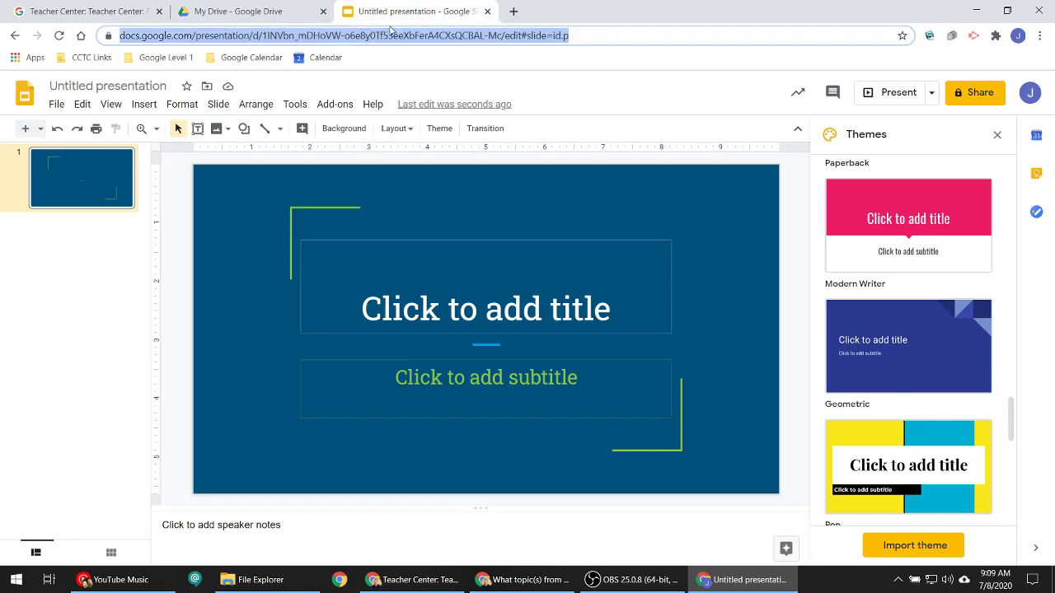
text(dr)
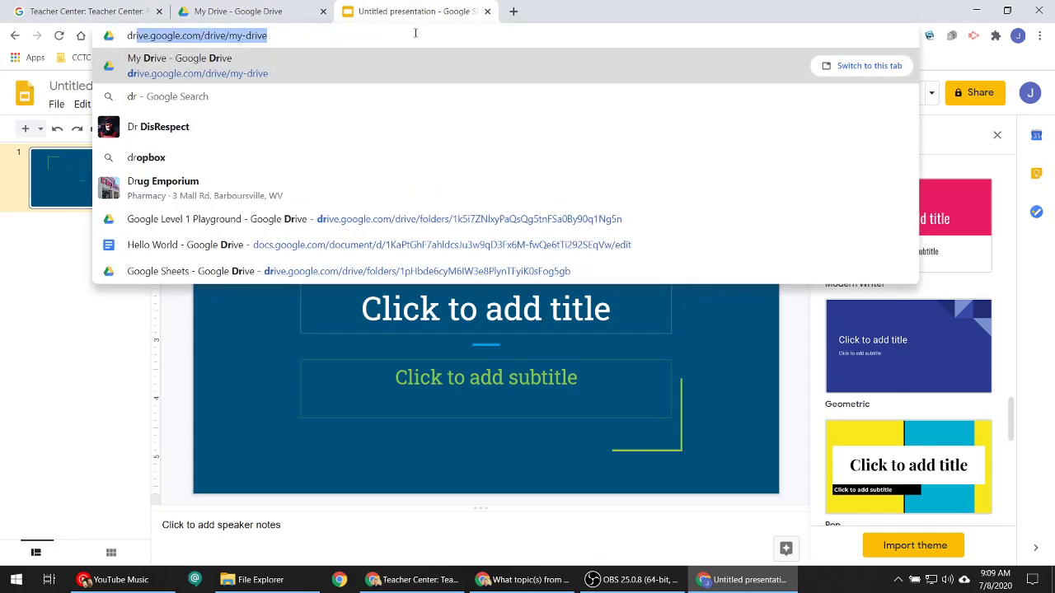
text(awing.)
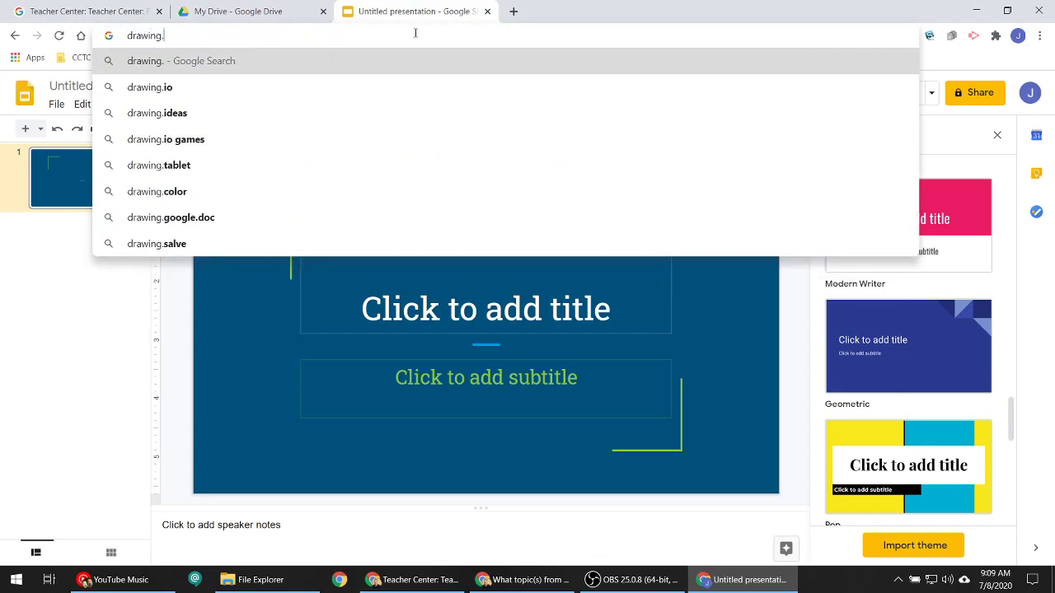
key(BackSpace)
text(s)
key(BackSpace)
text(.new)
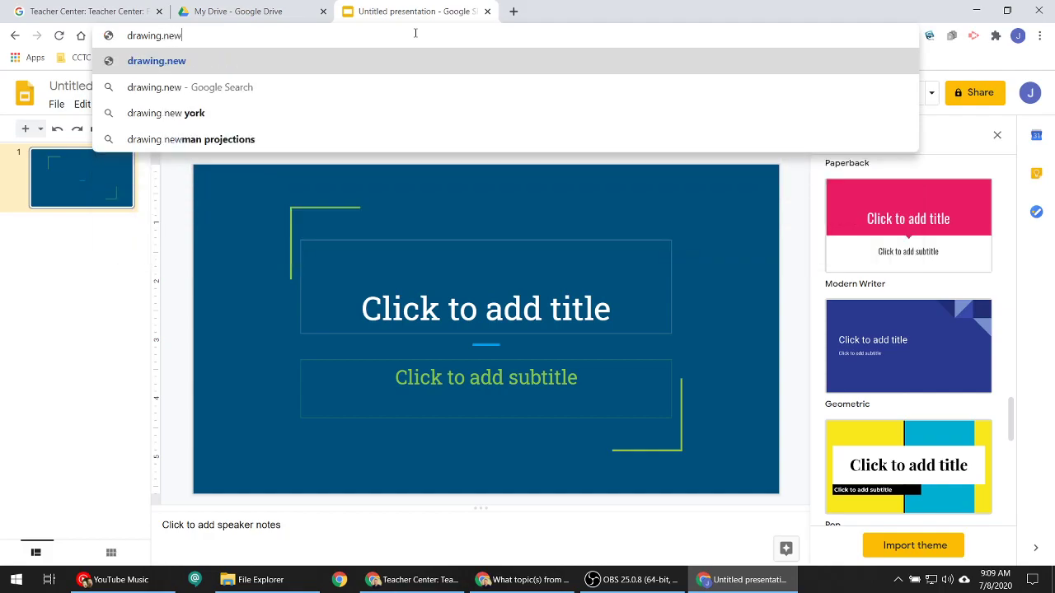
key(Return)
click(415, 33)
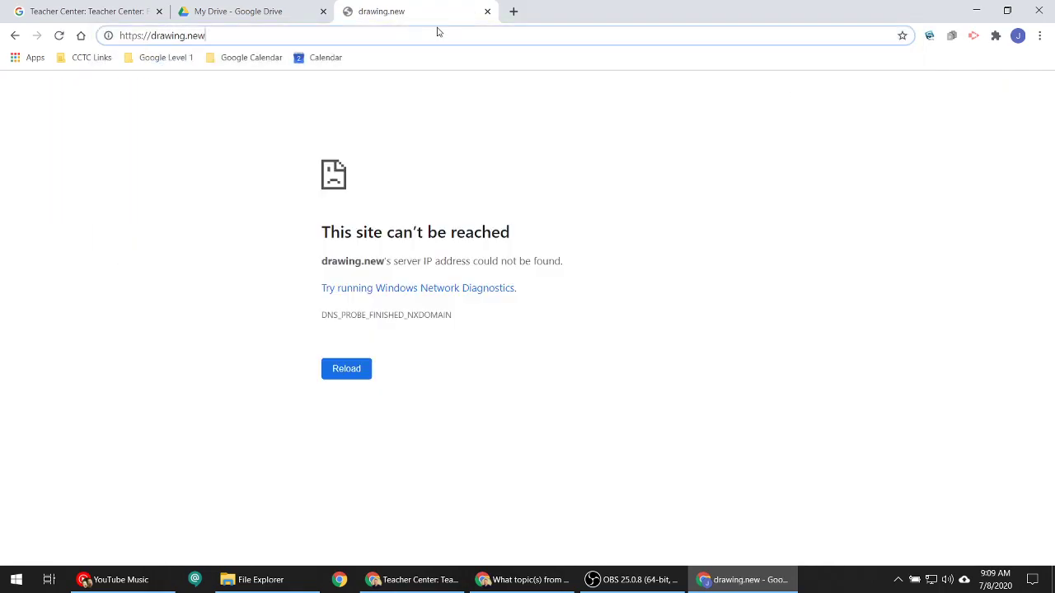
- Look through the Google apps available from My Drive for Google Drawings
click(239, 11)
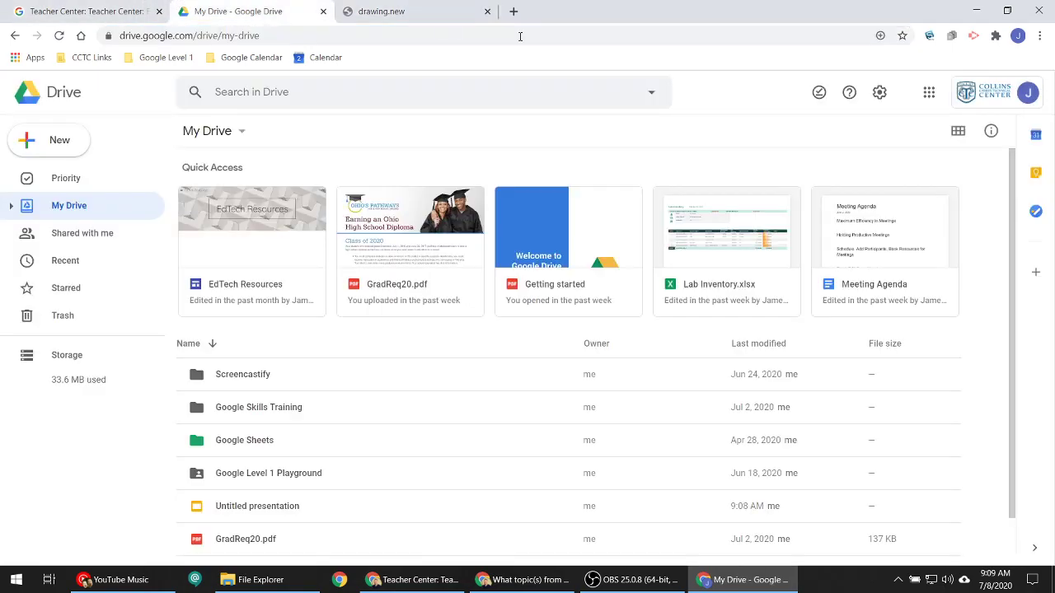
click(929, 93)
scroll(973, 346, down, 3)
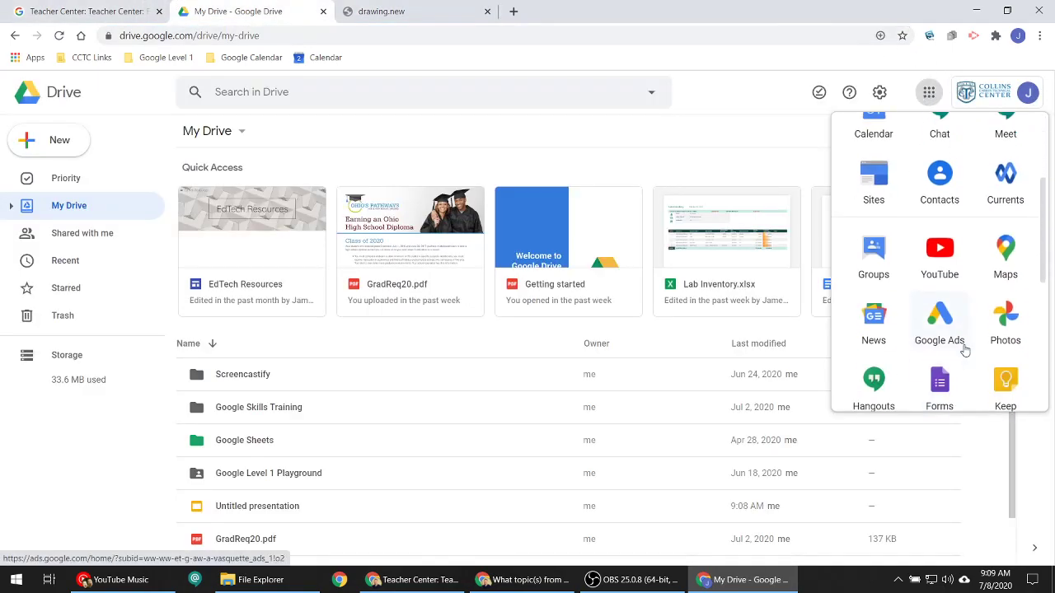
scroll(952, 342, down, 3)
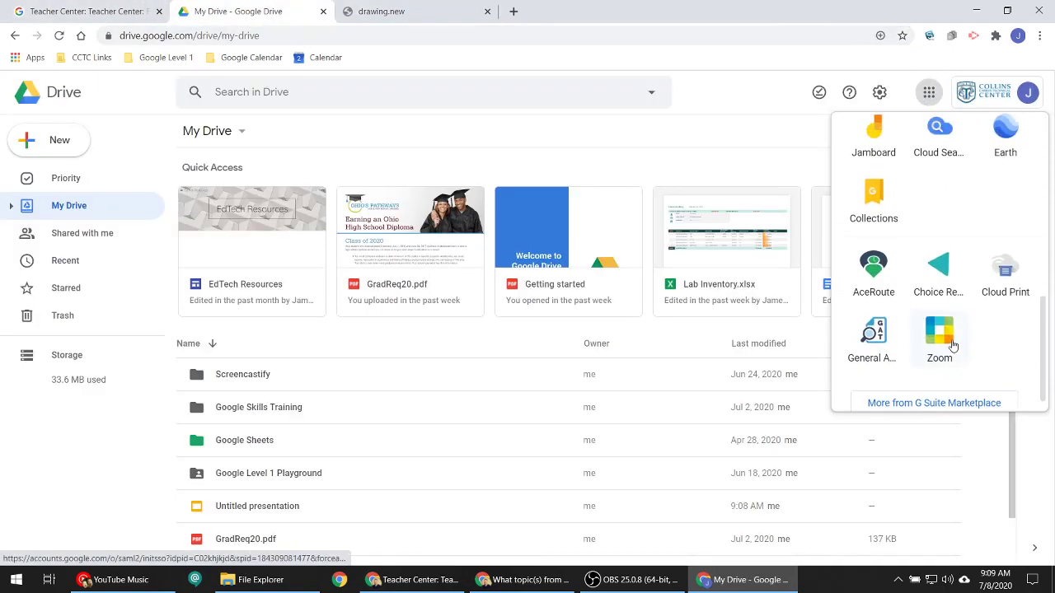
scroll(953, 341, up, 5)
scroll(954, 341, up, 2)
scroll(956, 338, down, 4)
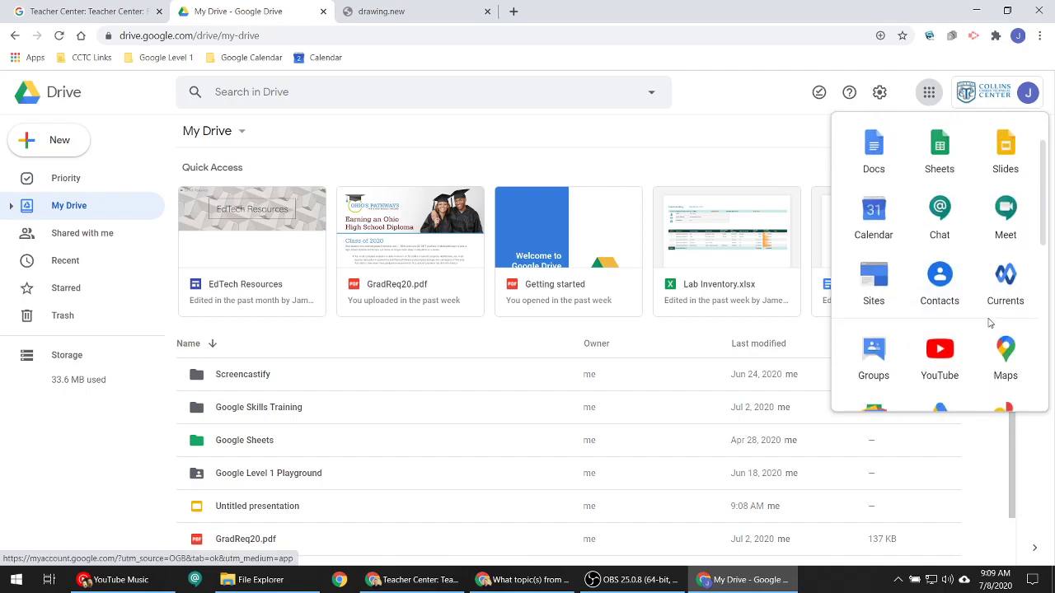
scroll(997, 326, down, 4)
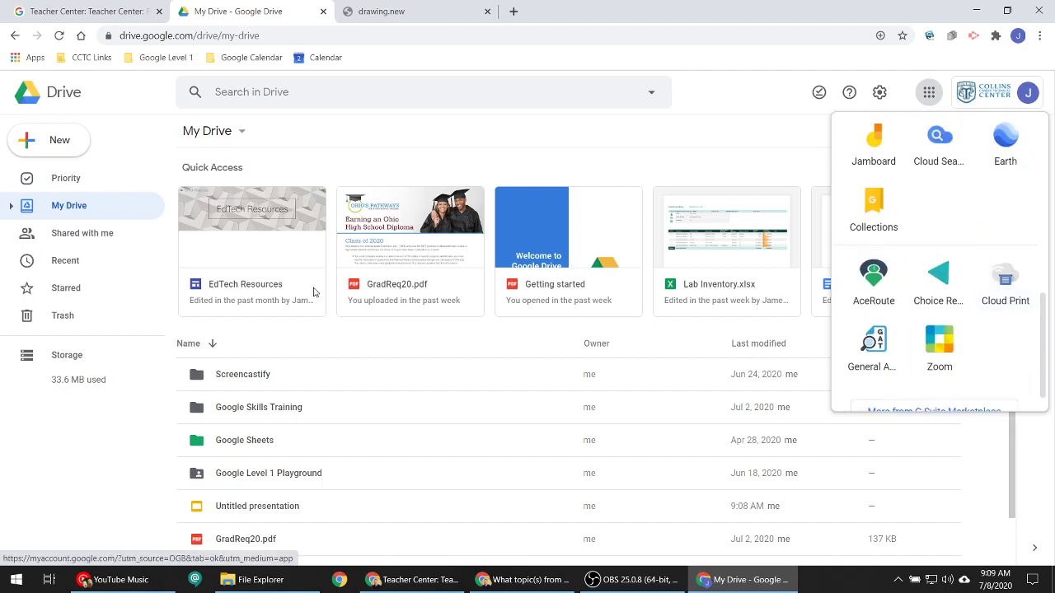
- Examine the additional file types offered for creating a new item in My Drive
click(51, 147)
mouse_move(99, 300)
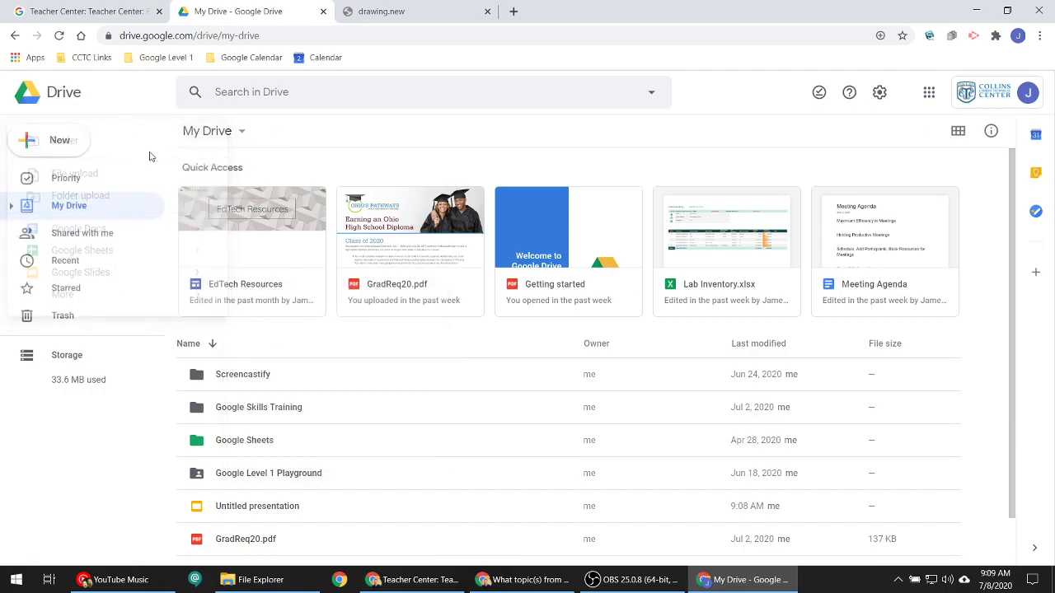
mouse_move(94, 297)
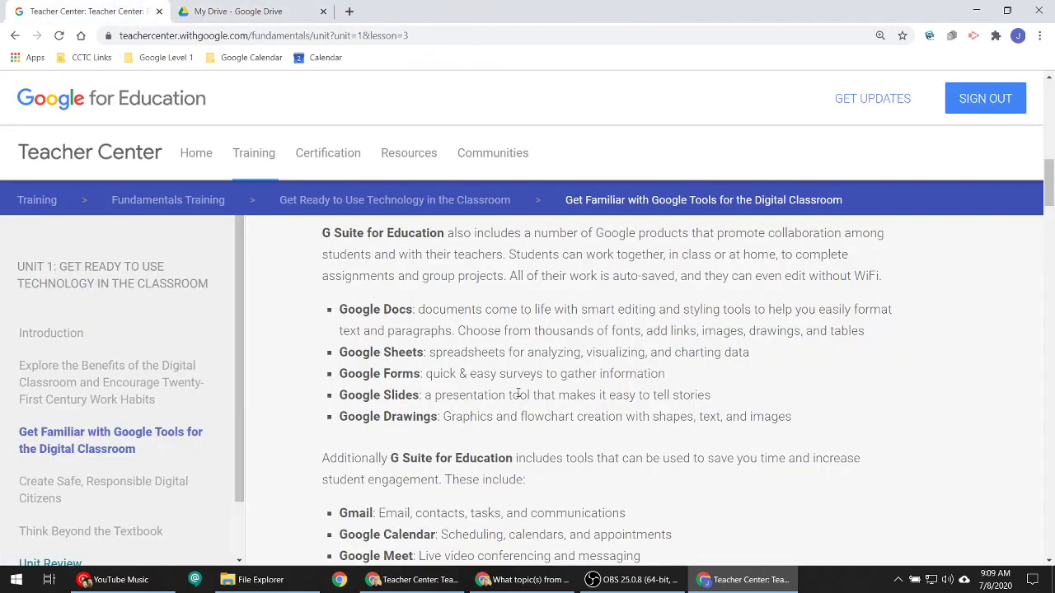
- Review the lesson's product list and its additional G Suite for Education tools, starting with Gmail
scroll(516, 393, down, 2)
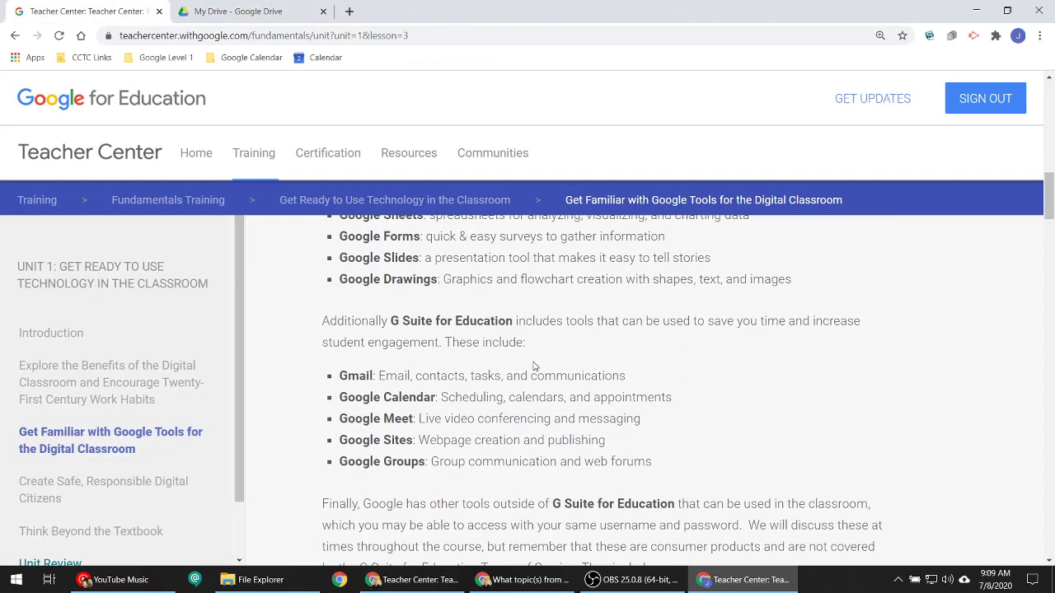
scroll(534, 366, up, 2)
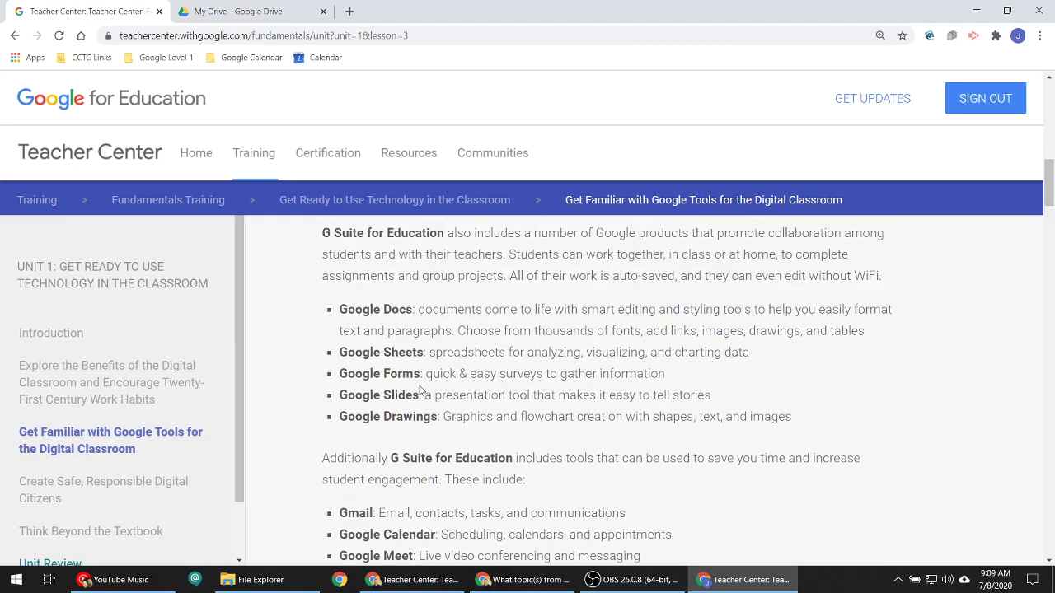
scroll(387, 399, down, 3)
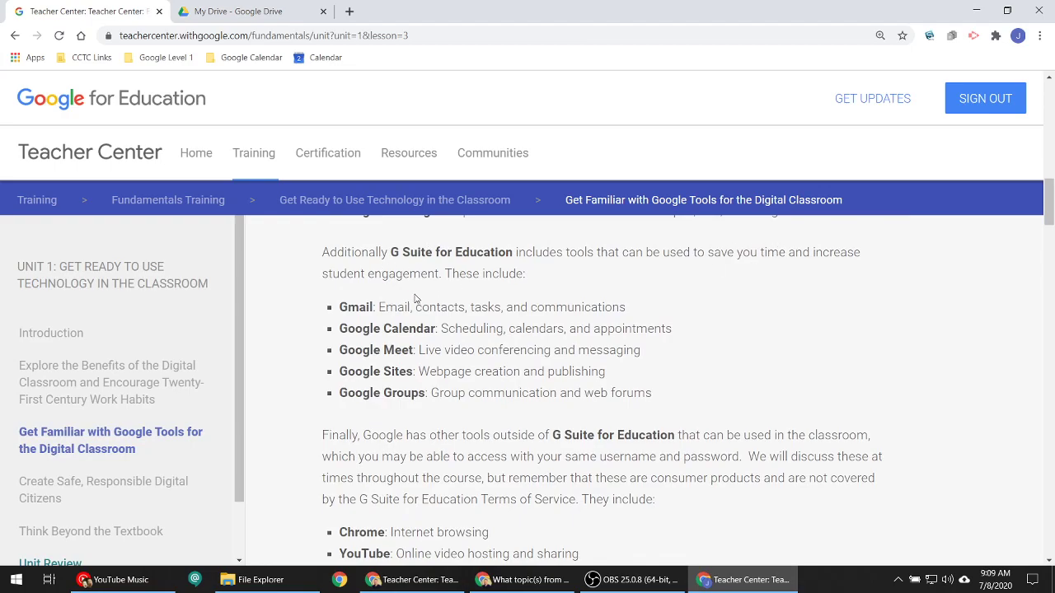
- Open the Gmail inbox in a new browser tab and preview the contact cards in its chat list
click(349, 12)
text(mail)
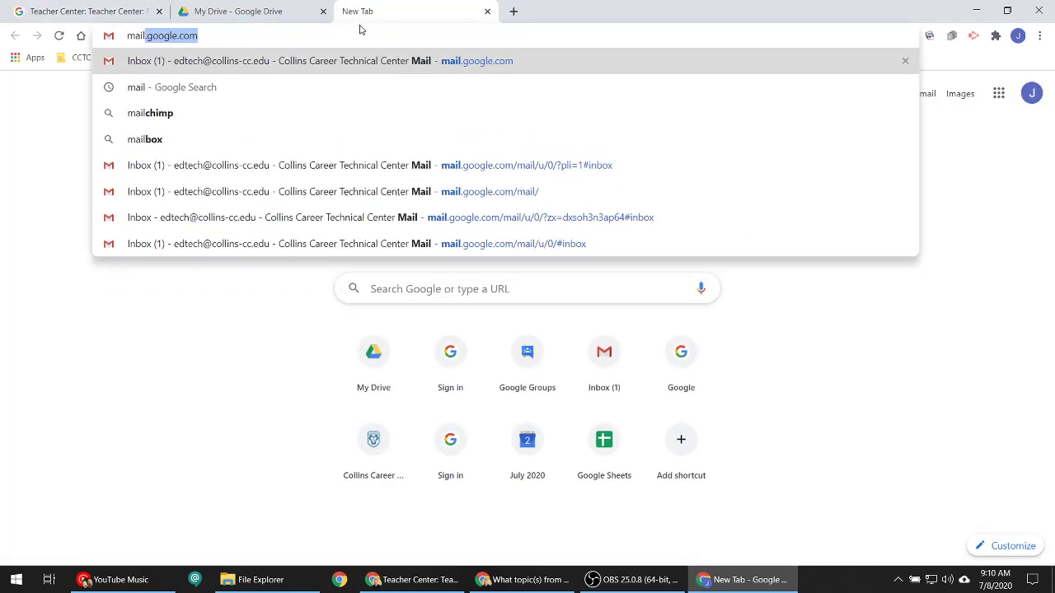
key(Return)
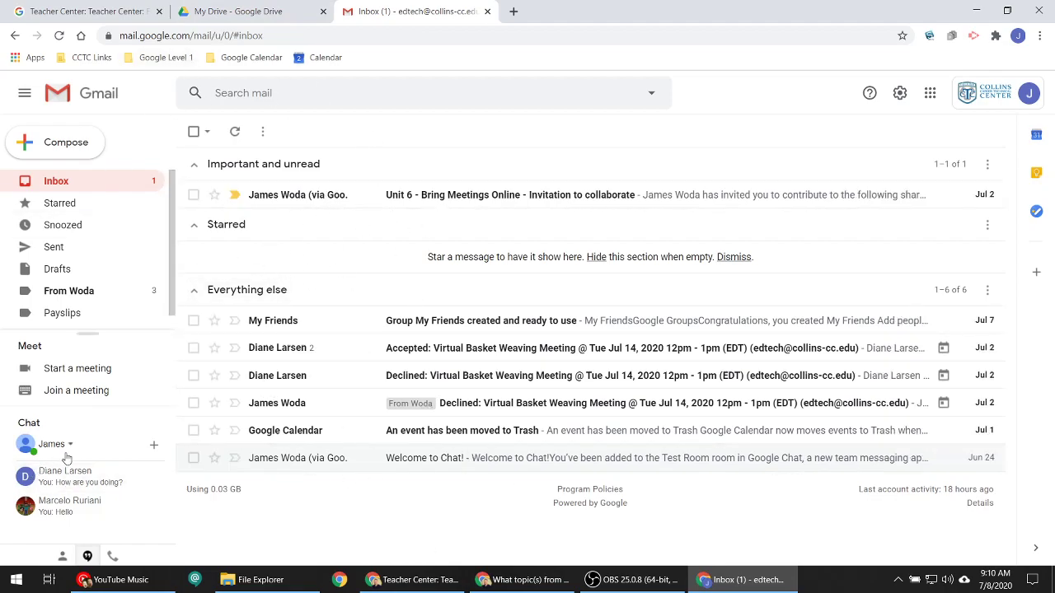
mouse_move(99, 498)
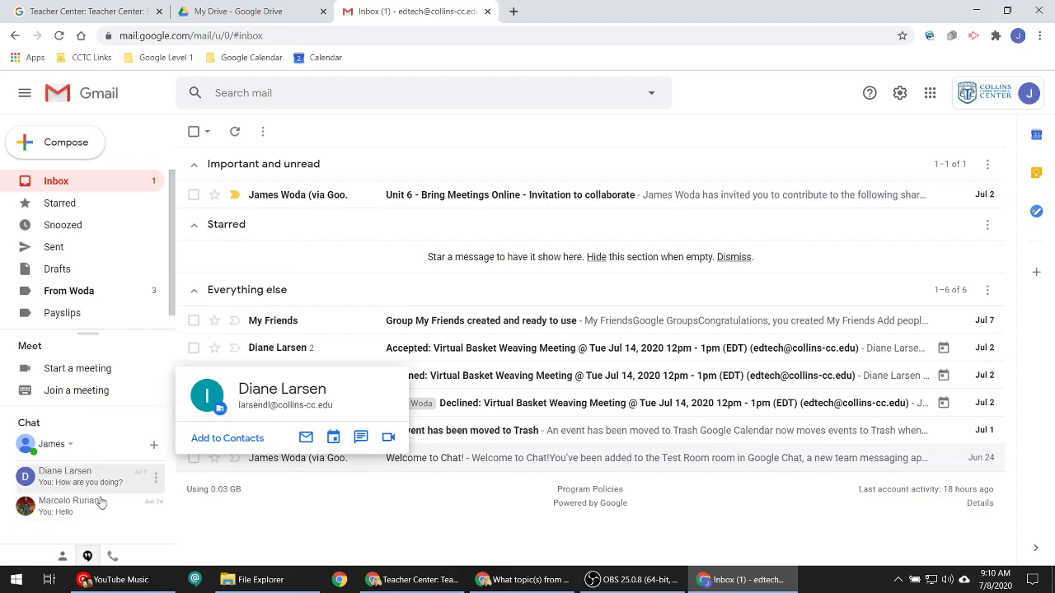
- Check the next tool in the lesson, view the bookmarked Google Calendar in place of Gmail, and return to the lesson
click(221, 10)
click(87, 11)
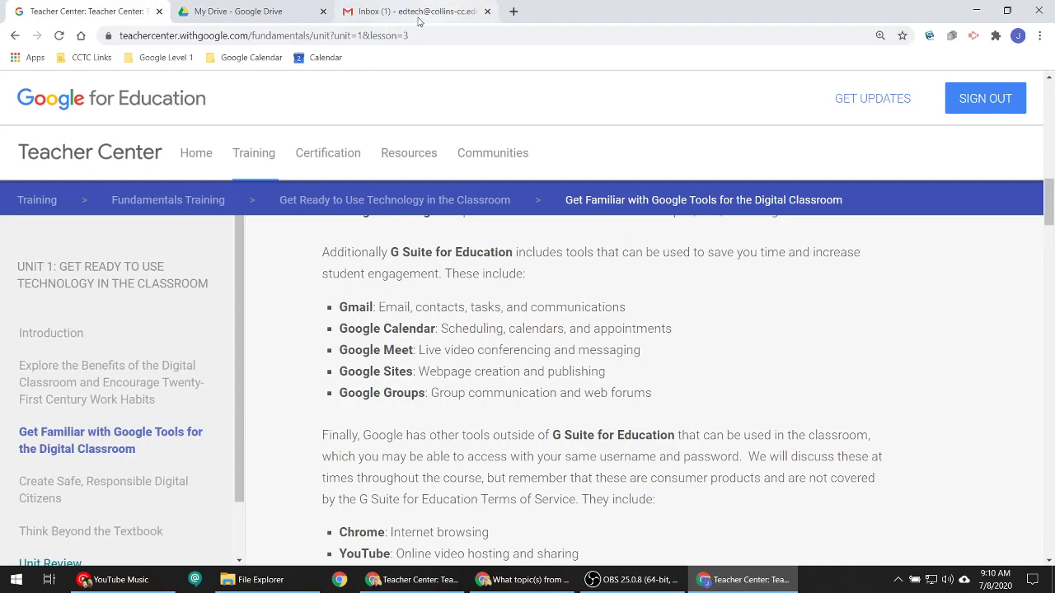
click(322, 58)
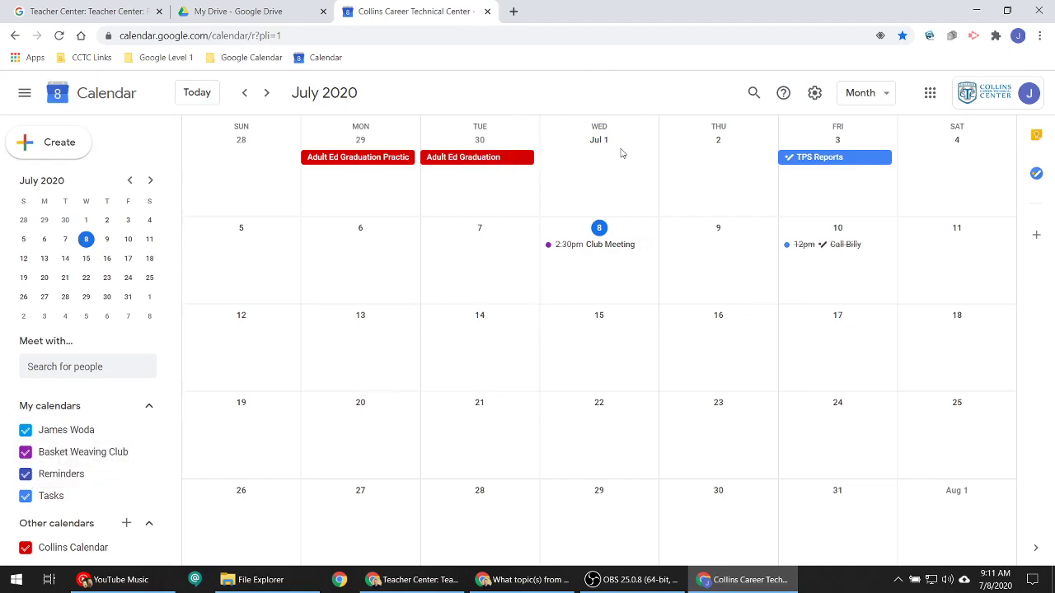
click(82, 11)
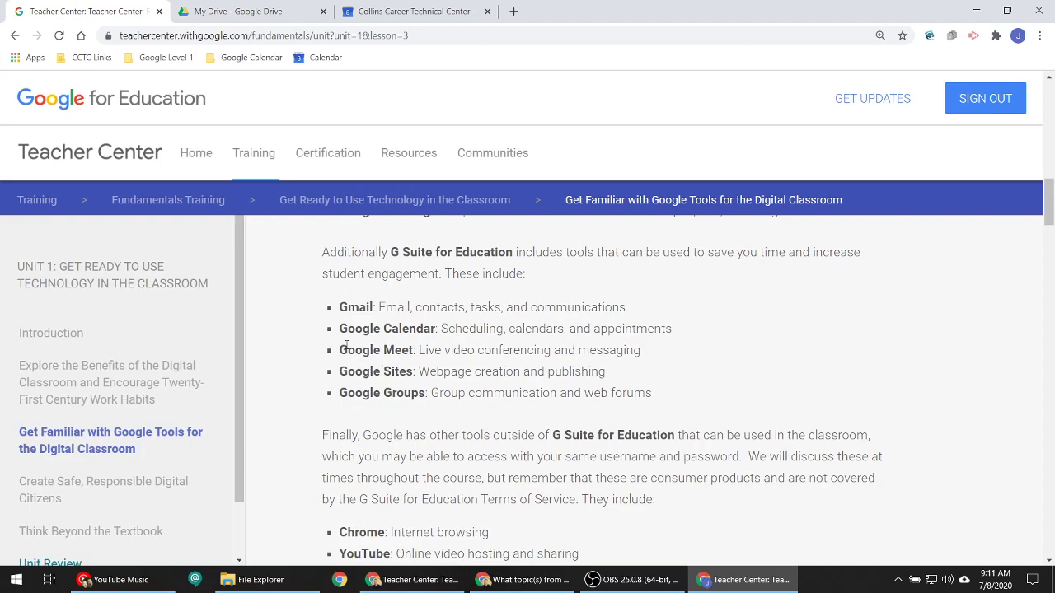
- Open Google Meet at meet.google.com in the calendar's browser tab and bring up the dialog for joining or starting a meeting
click(402, 9)
click(389, 35)
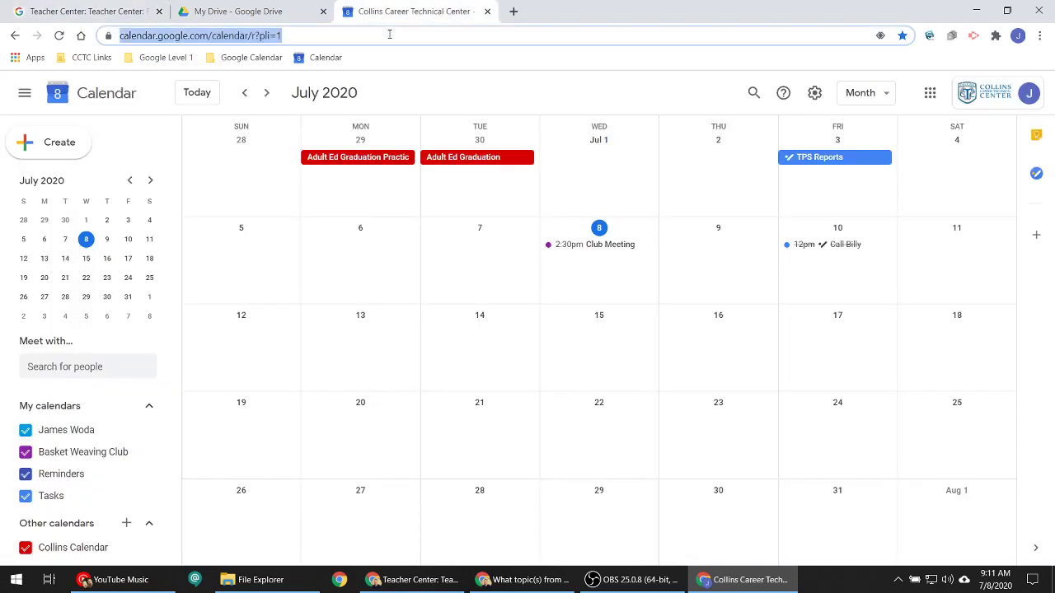
text(meet.goog)
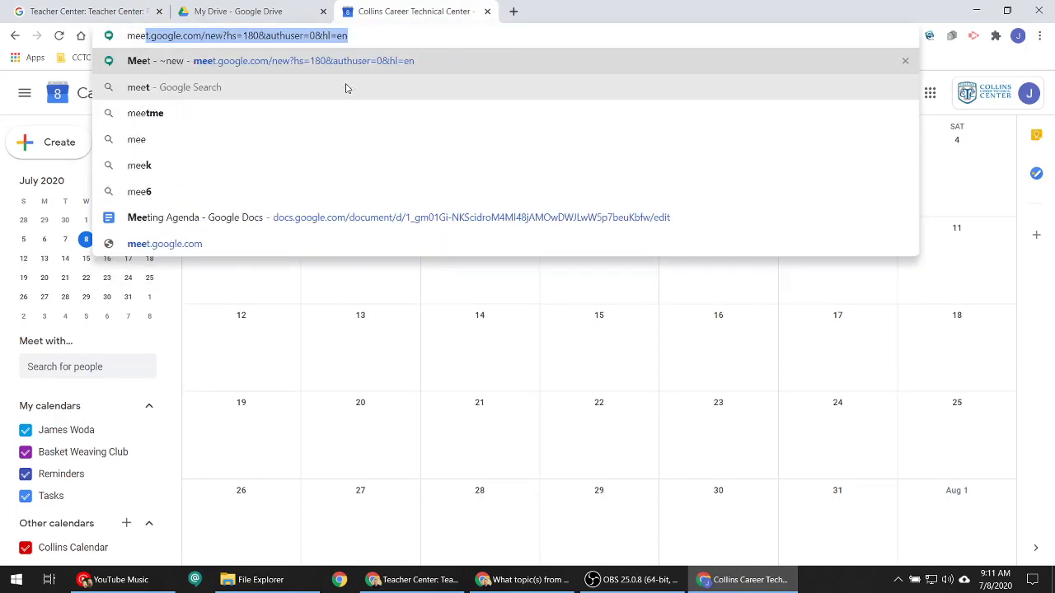
text(le.co)
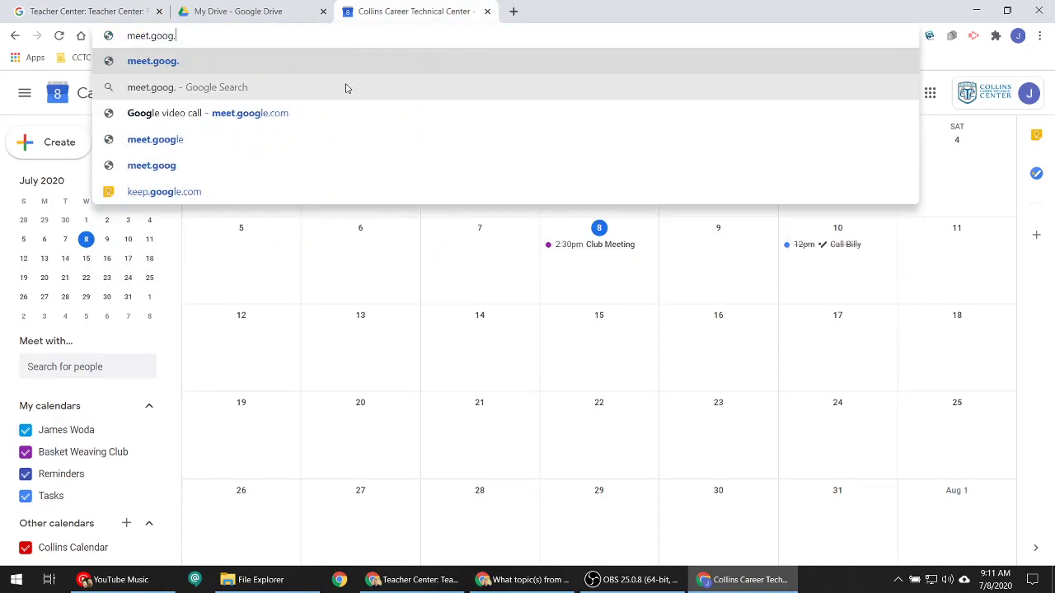
text(m)
key(Return)
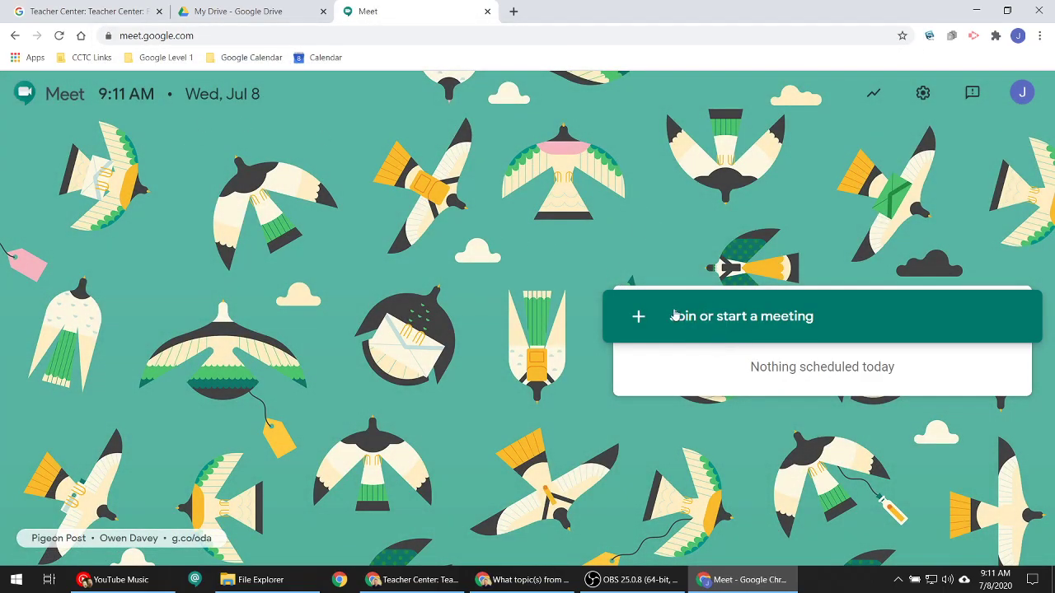
click(718, 318)
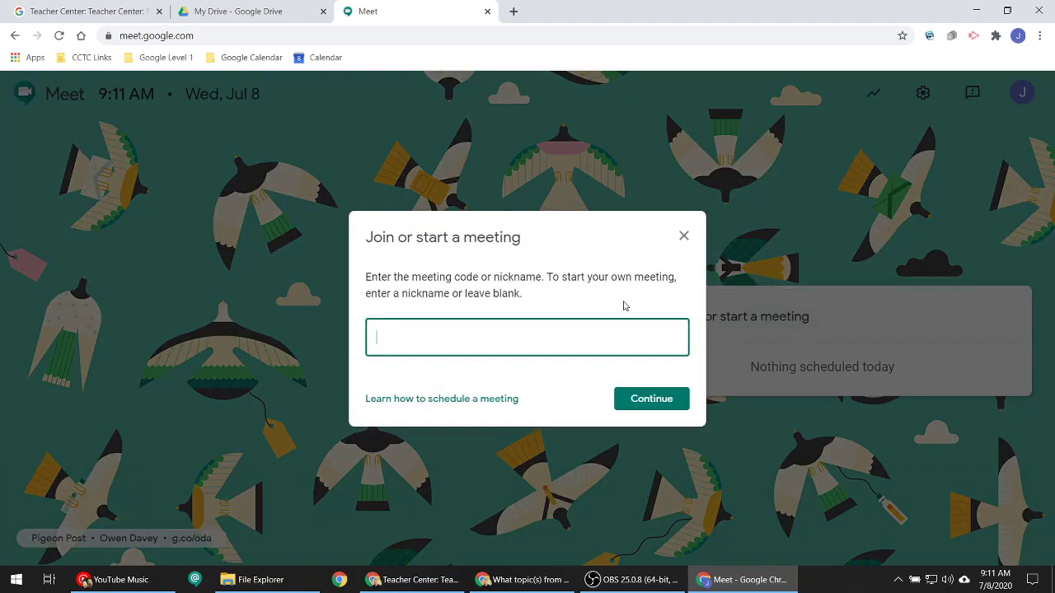
- Close the meeting dialog and return to the Teacher Center lesson to check the tool listed after Google Meet
click(684, 236)
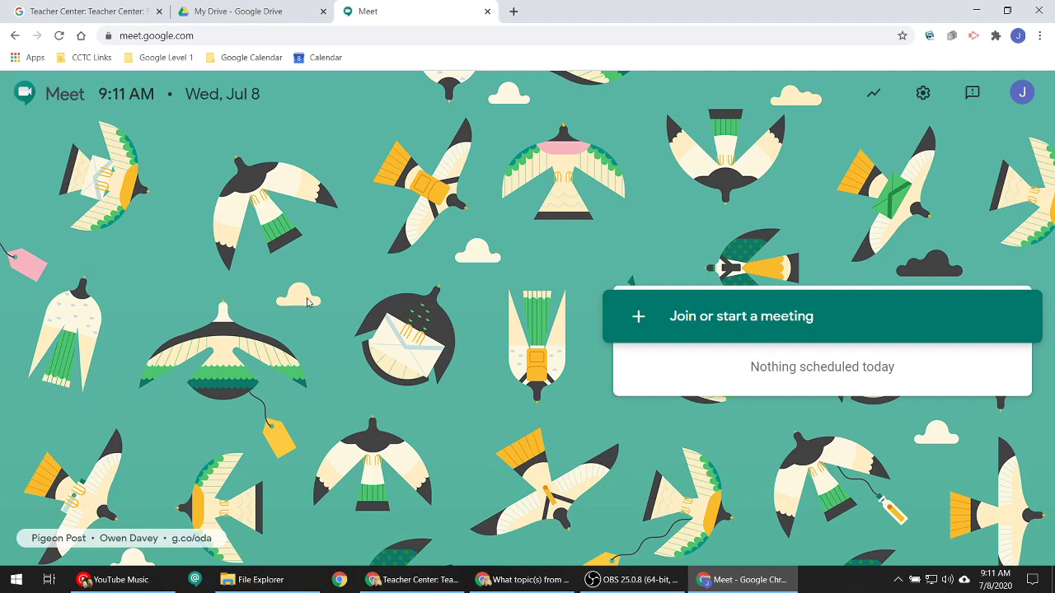
click(100, 10)
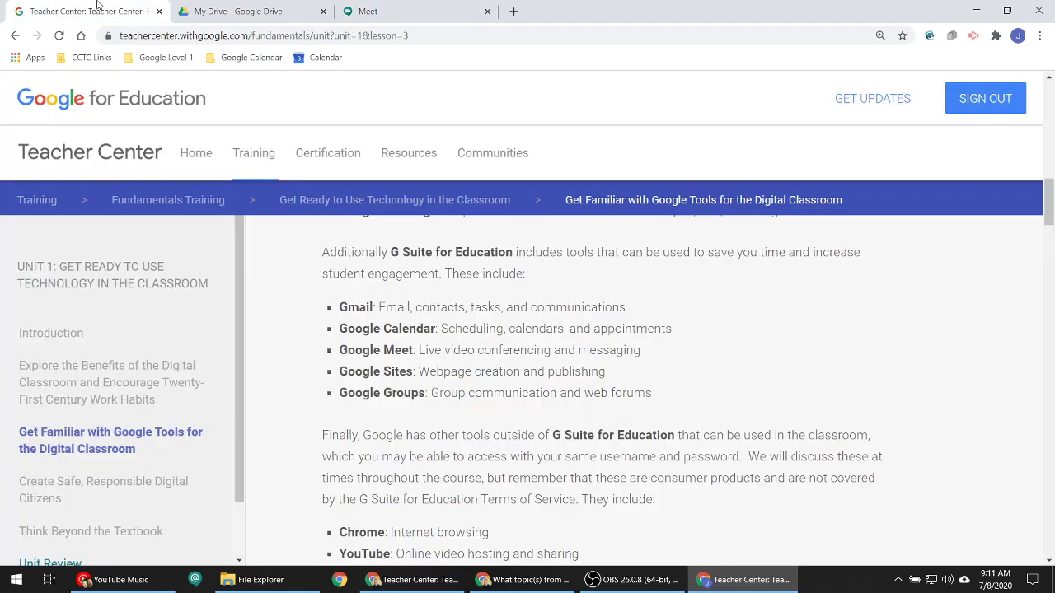
scroll(427, 393, down, 1)
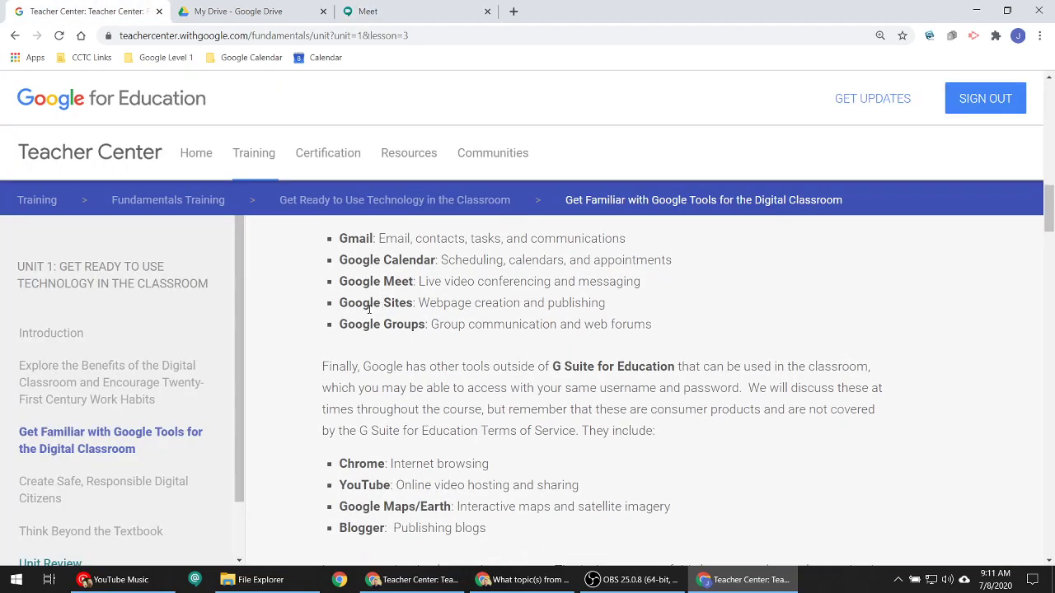
- Open Google Sites at sites.google.com in the browser tab that holds Google Meet
click(388, 11)
click(430, 34)
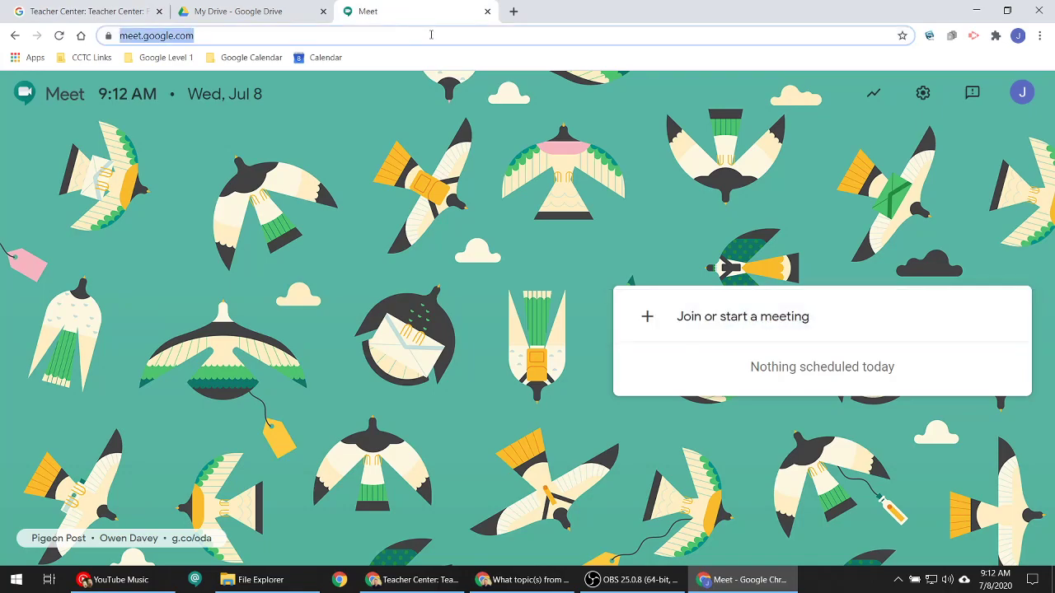
text(sites.)
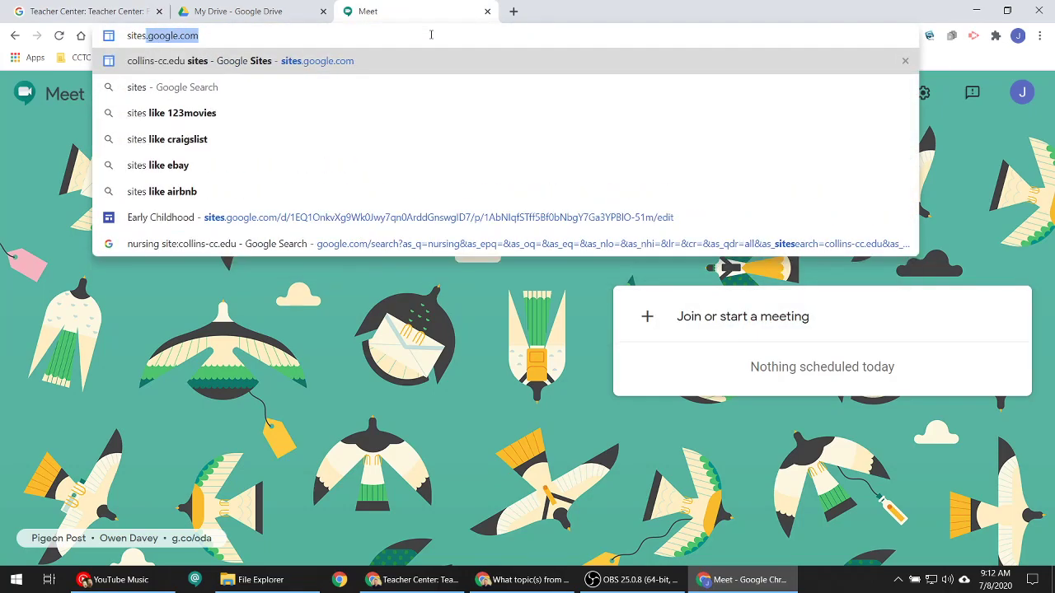
text(g)
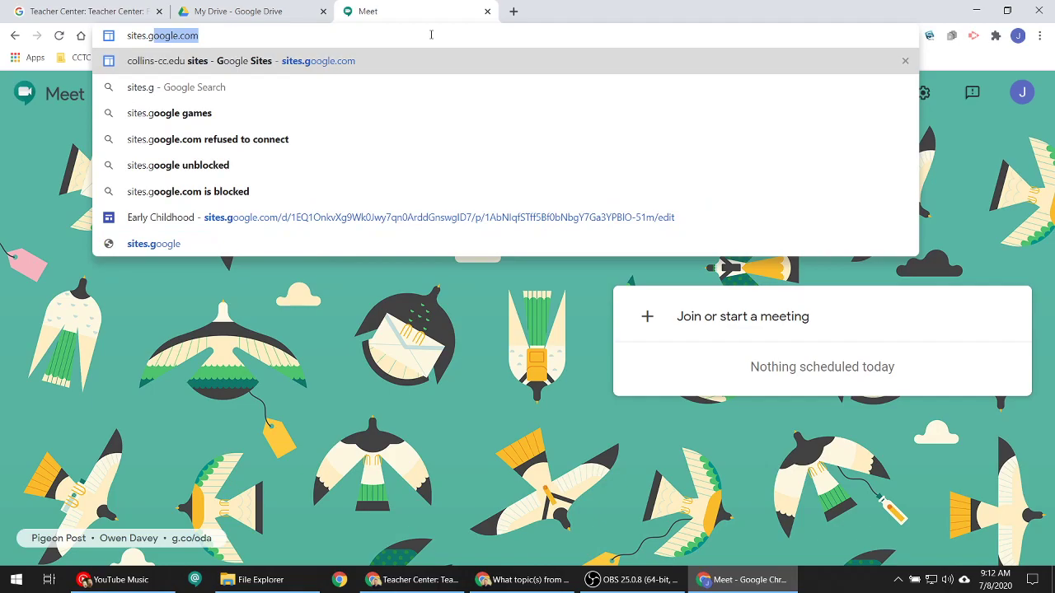
text(oogle.co)
key(Return)
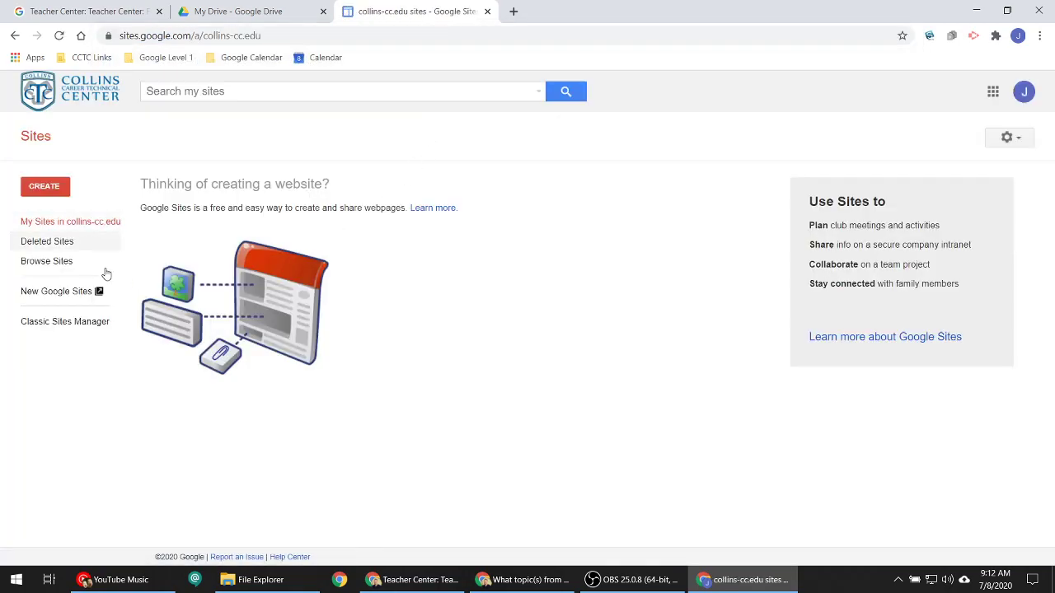
- Switch to the new Google Sites and create a blank site
click(58, 293)
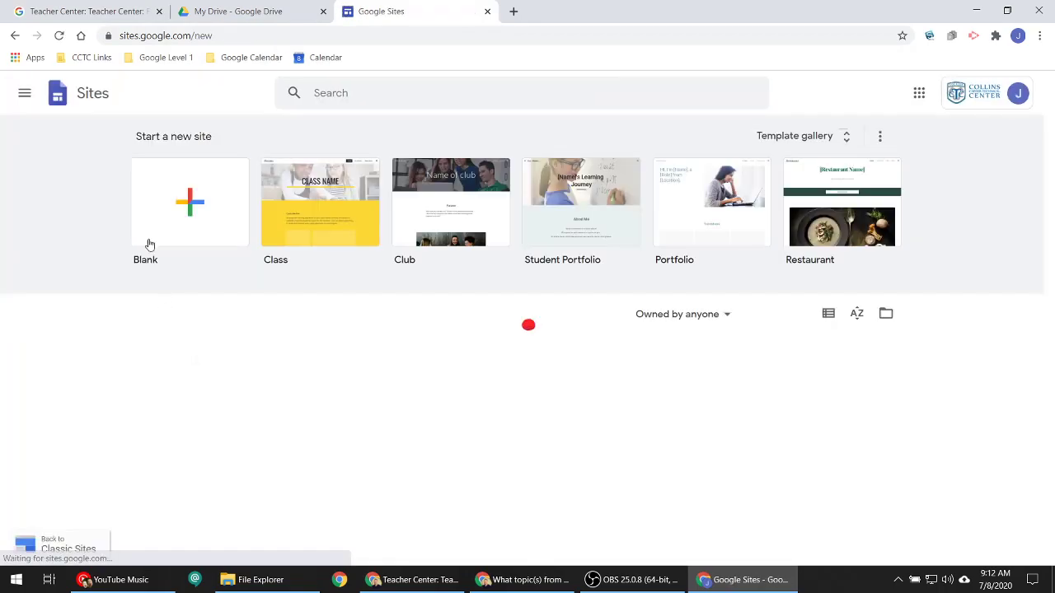
click(175, 232)
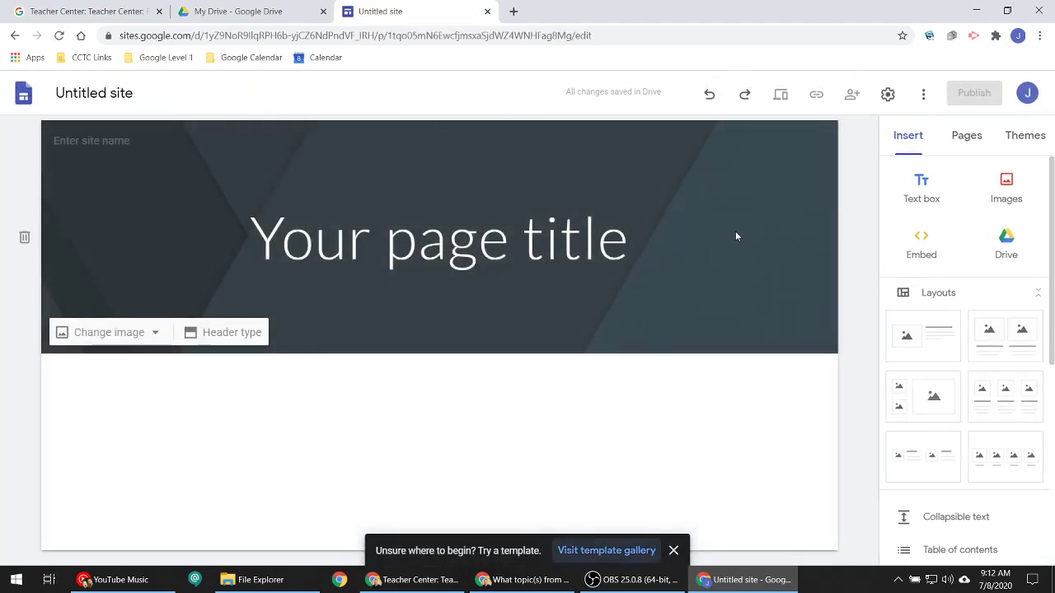
click(502, 231)
- Examine the site editor's insertable elements and layouts, its page list and its available themes
click(905, 139)
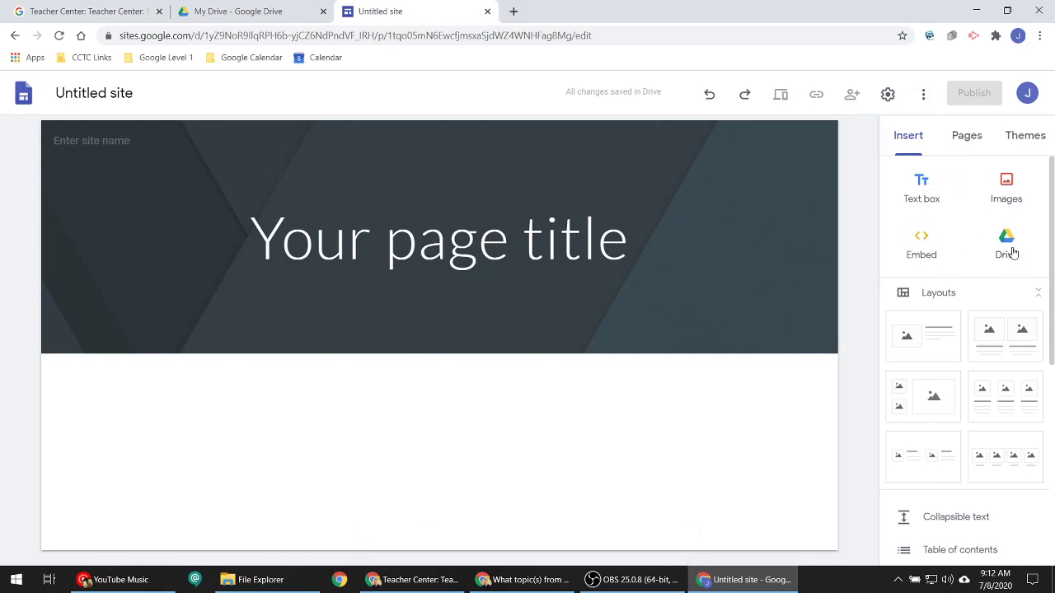
scroll(948, 346, down, 1)
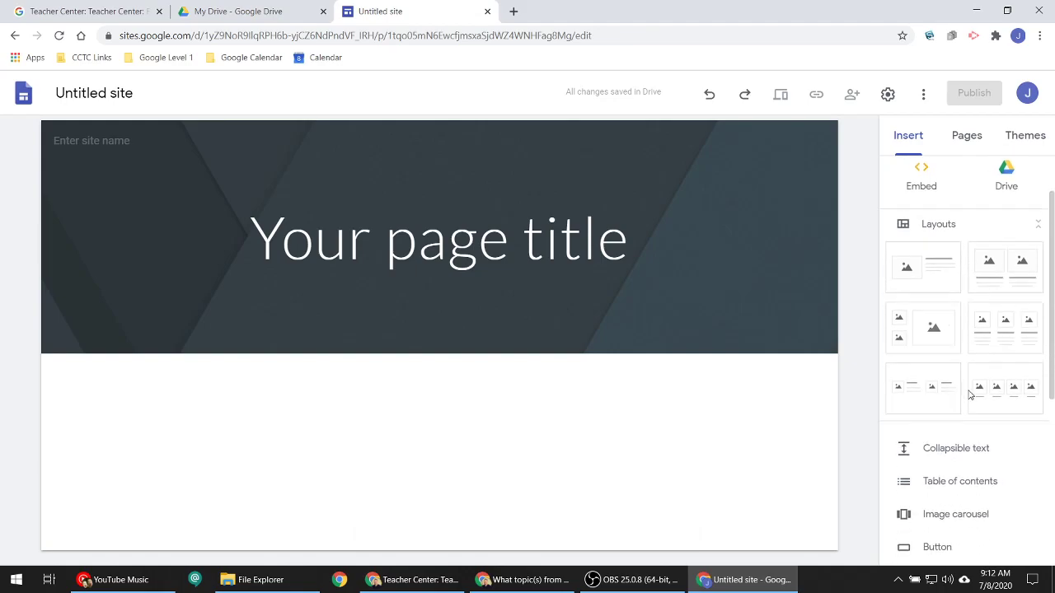
scroll(969, 371, down, 4)
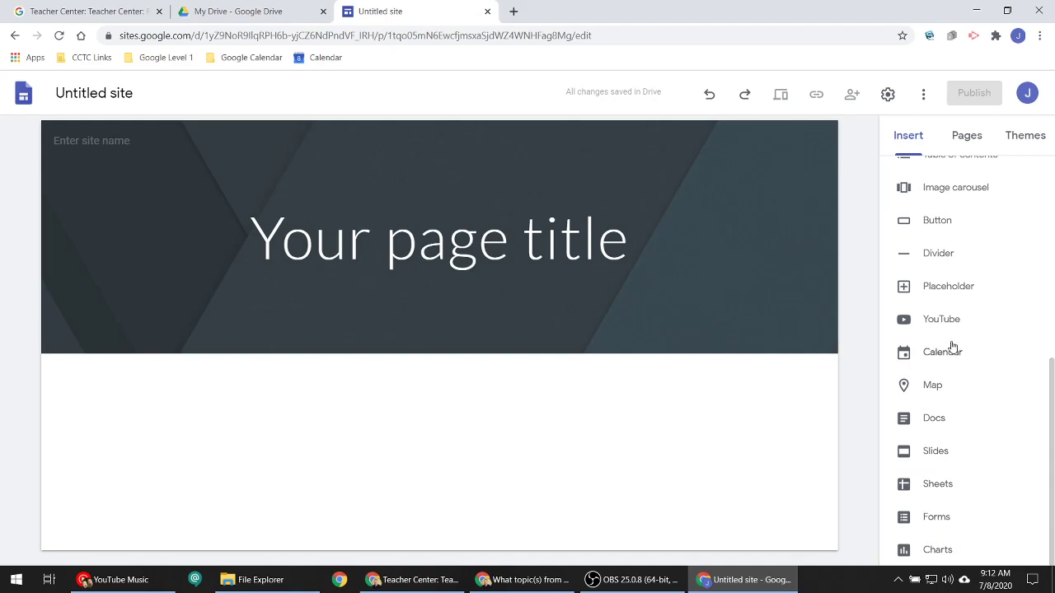
scroll(957, 338, up, 1)
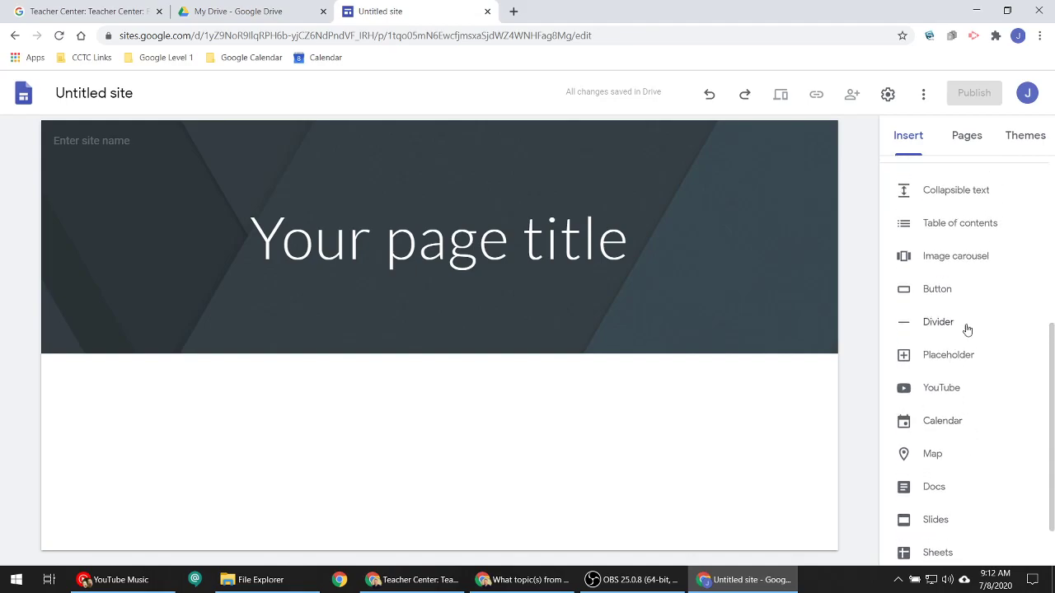
click(963, 136)
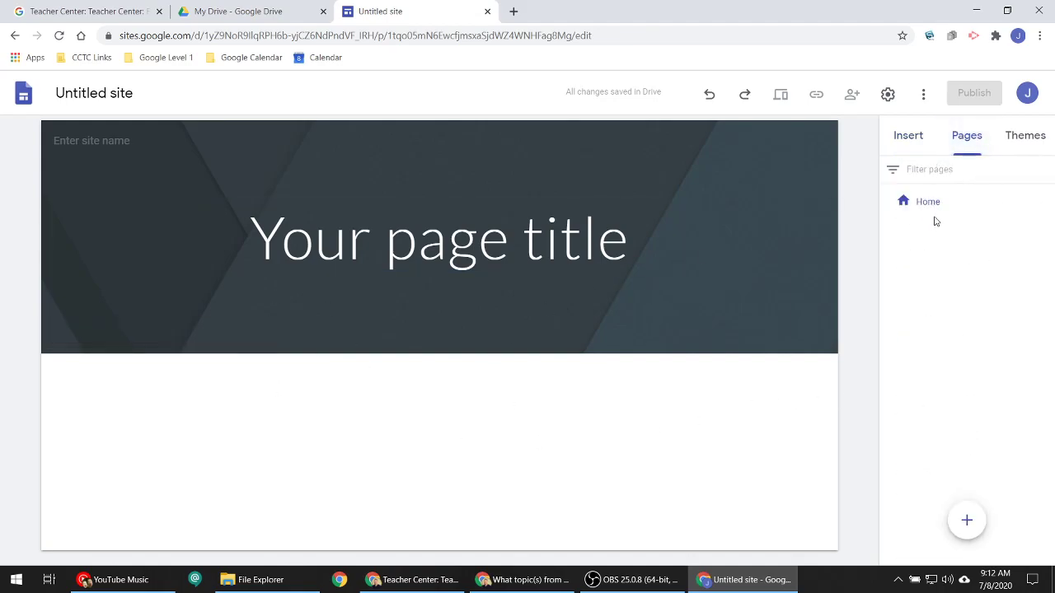
click(1025, 135)
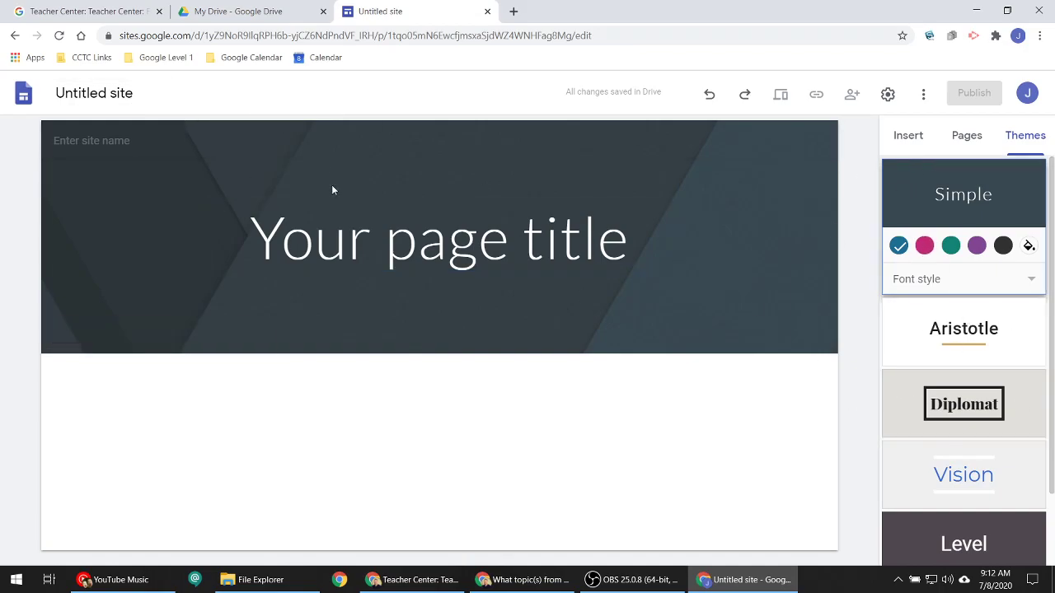
click(917, 141)
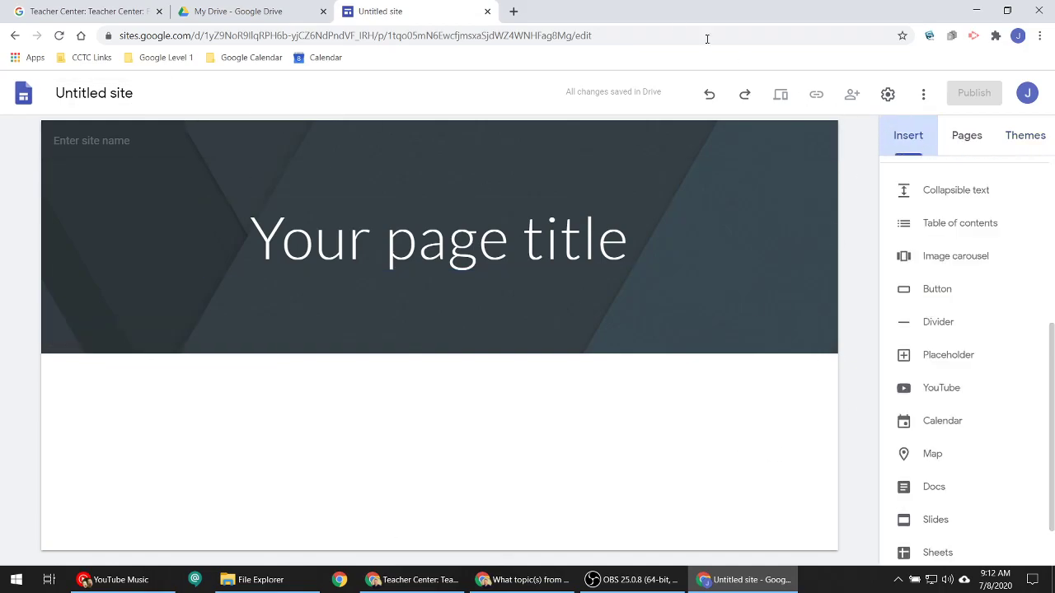
- Close the untitled site's browser tab and check the remaining G Suite tools listed in the Teacher Center lesson
click(485, 12)
click(91, 11)
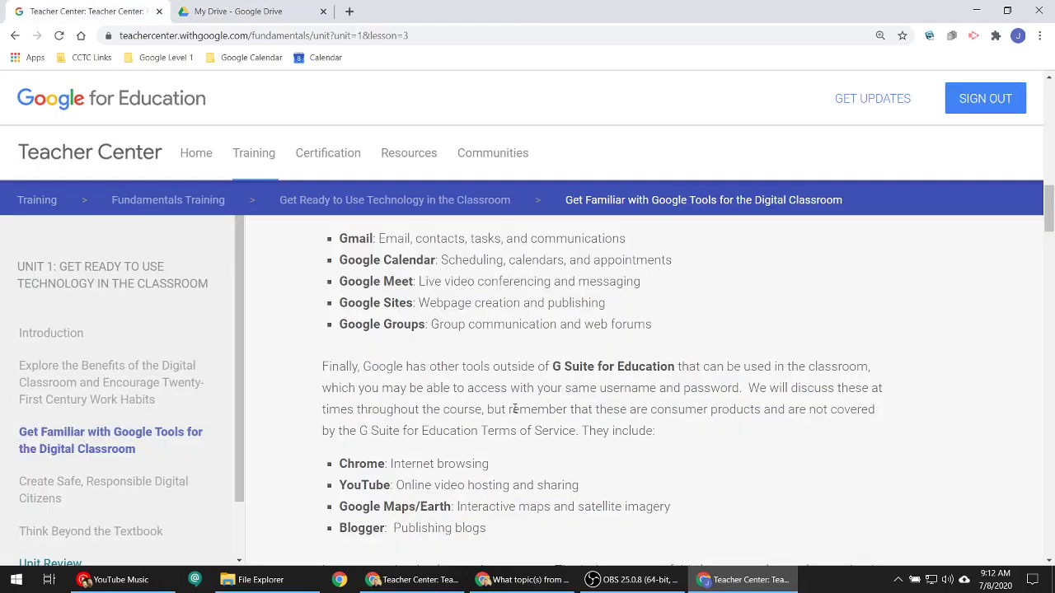
scroll(424, 362, down, 1)
scroll(432, 347, up, 1)
- Open Google Groups at groups.google.com in a new browser tab
click(349, 13)
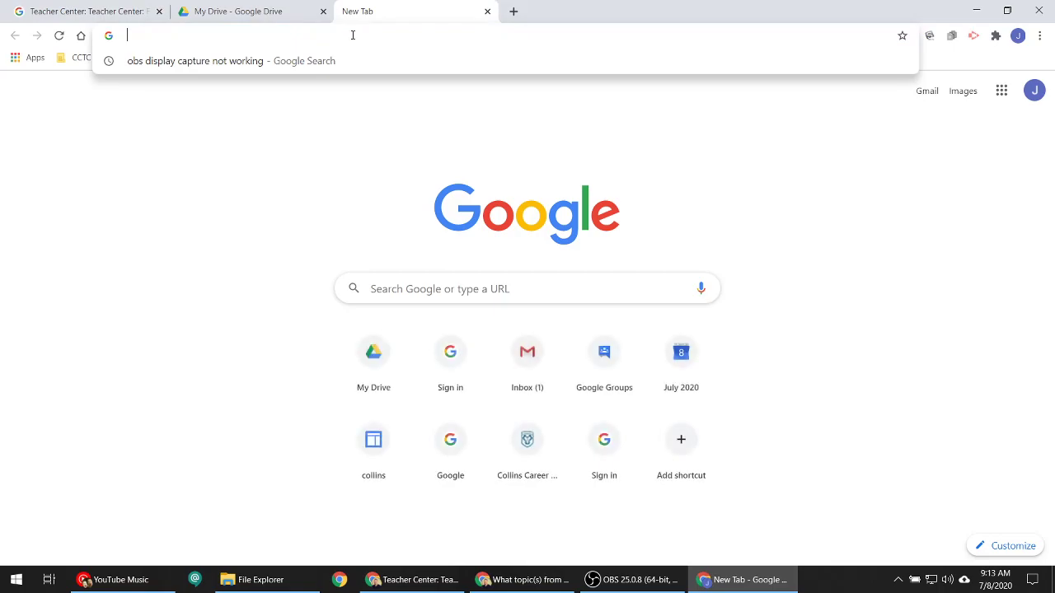
text(groups)
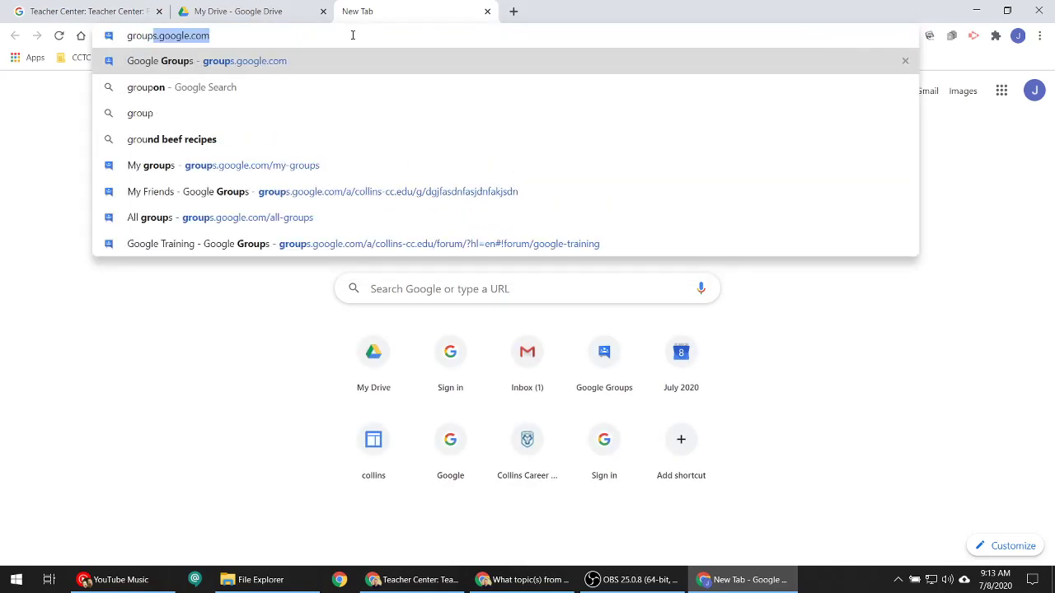
key(Return)
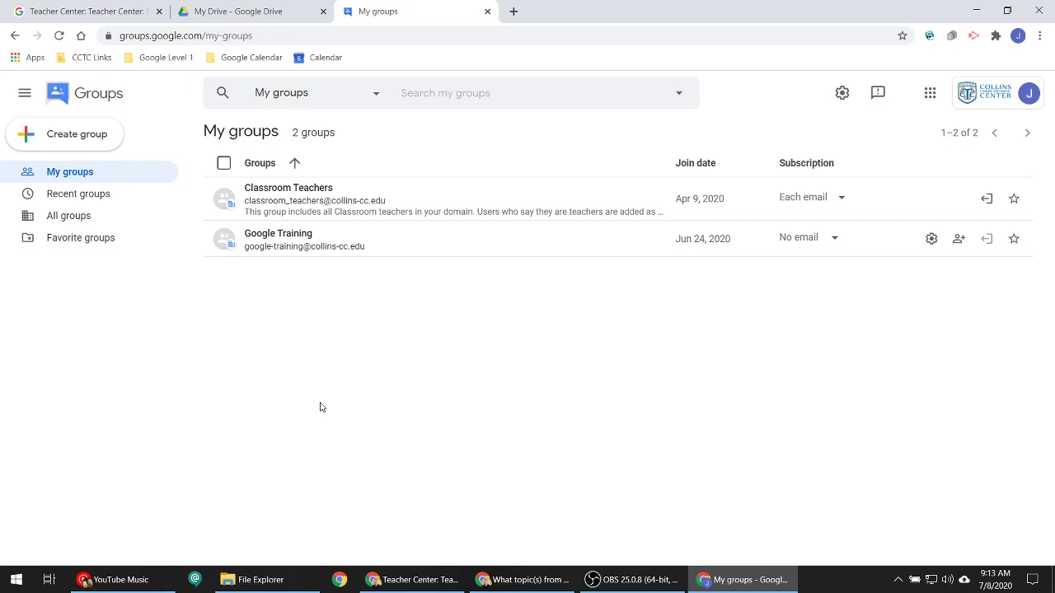
- View the Classroom Teachers group's conversations and return to the list of joined groups
drag(388, 202, 244, 187)
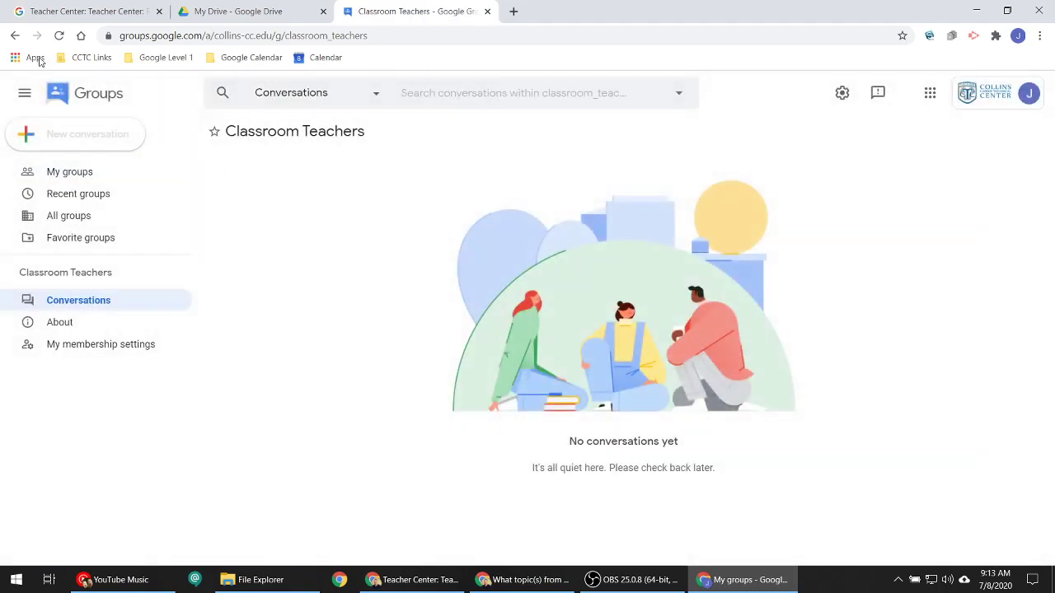
click(15, 35)
click(391, 213)
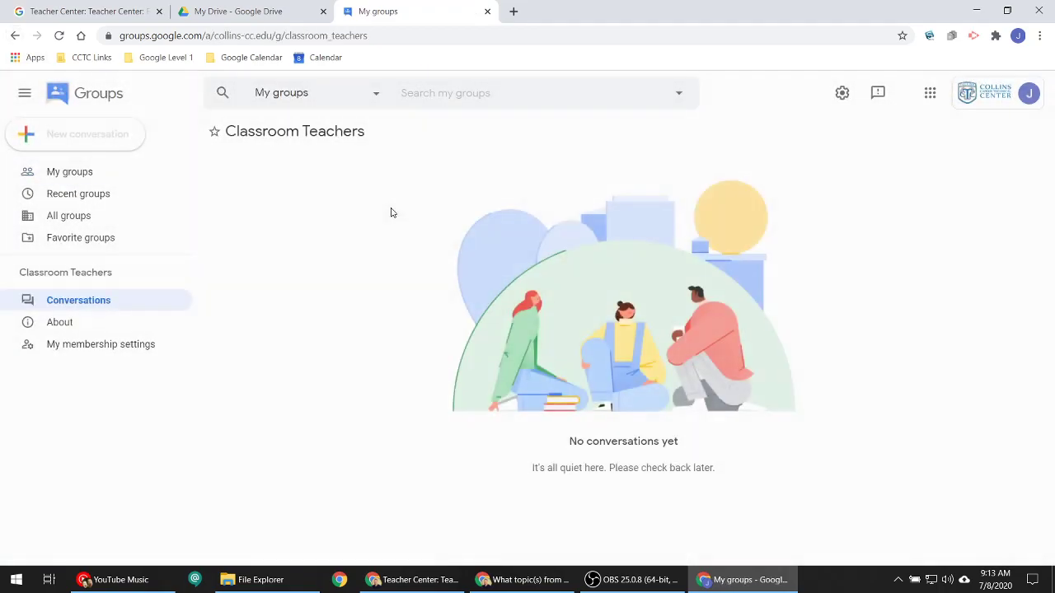
click(15, 36)
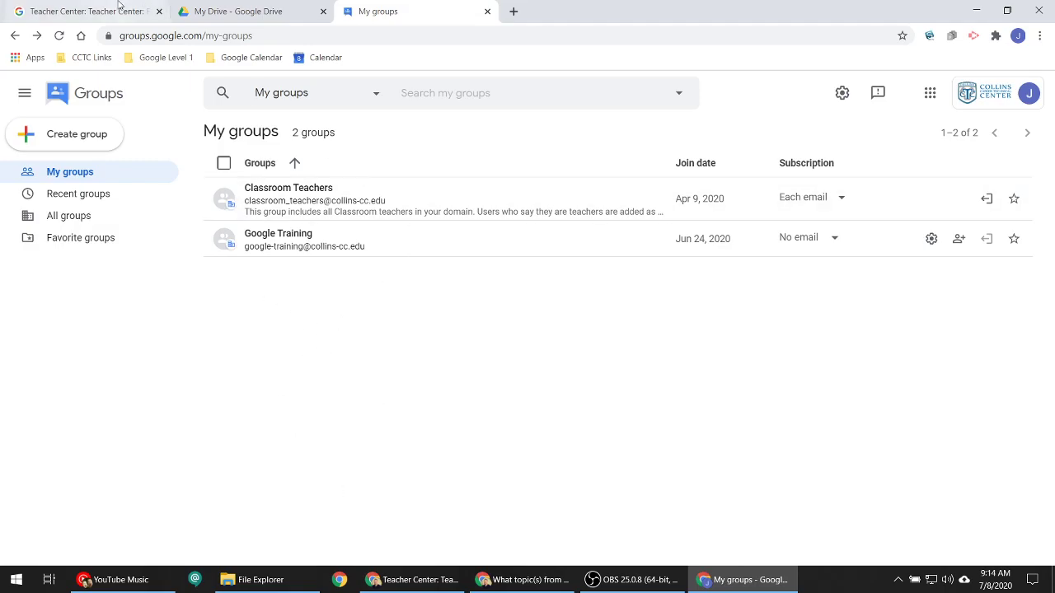
- Return to the lesson and review its Google tool lists, from Drive and Docs through Chrome, YouTube, Maps/Earth and Blogger
click(89, 9)
scroll(454, 359, down, 2)
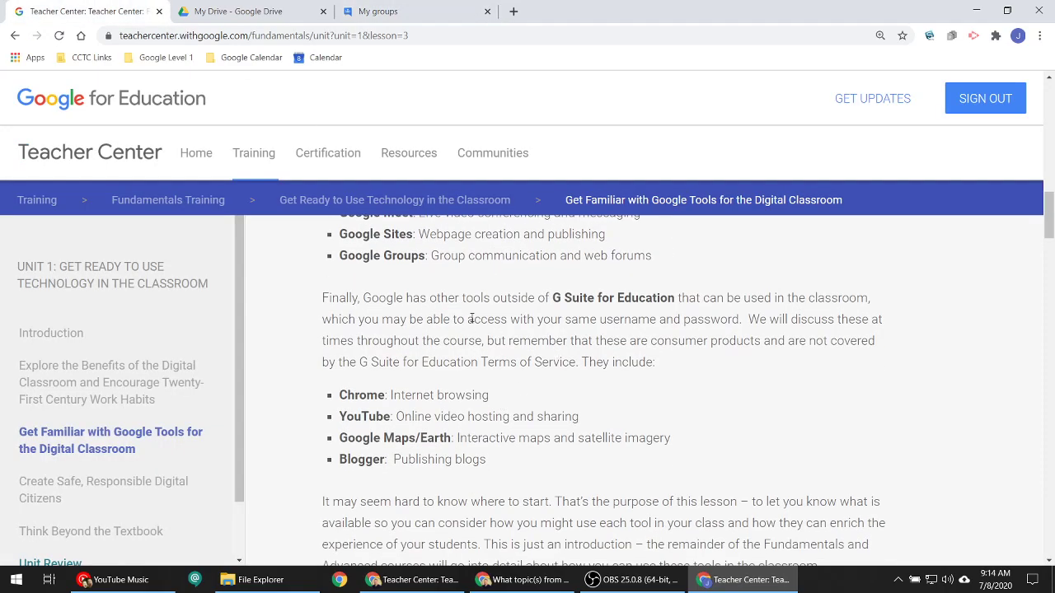
scroll(452, 358, up, 10)
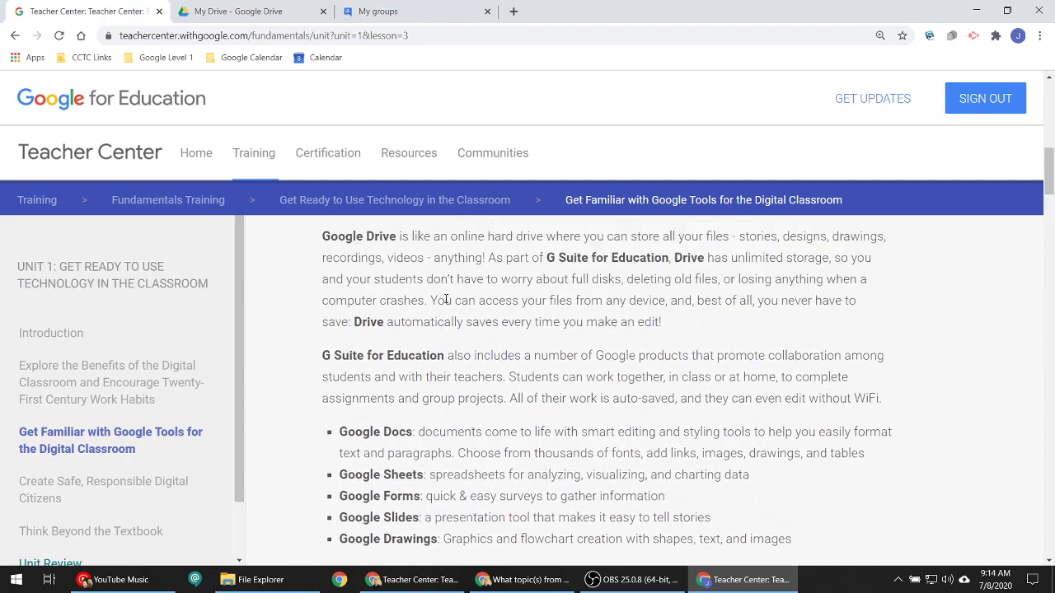
scroll(443, 327, down, 1)
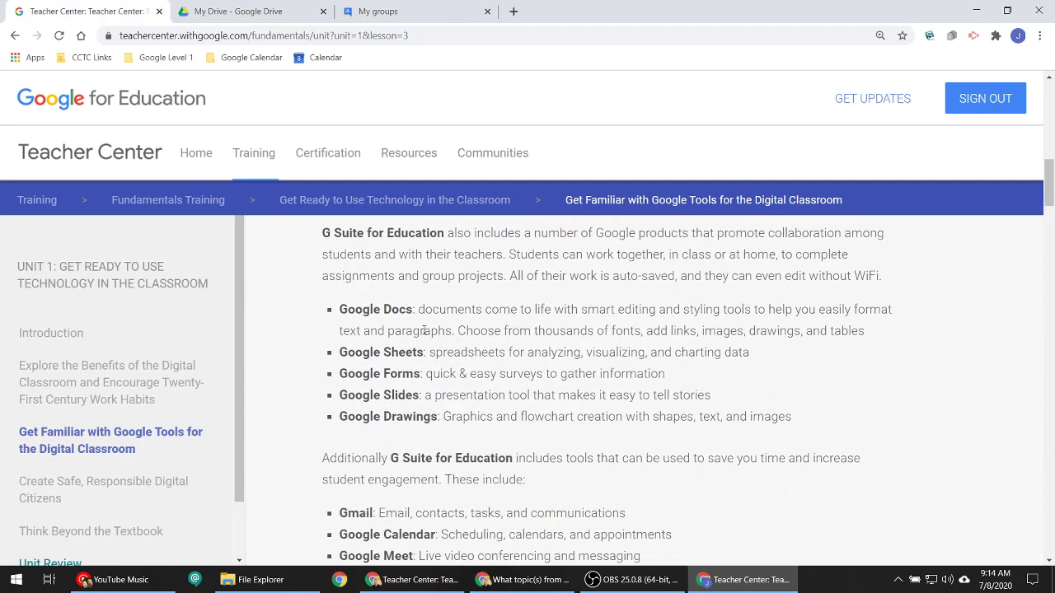
scroll(511, 329, down, 2)
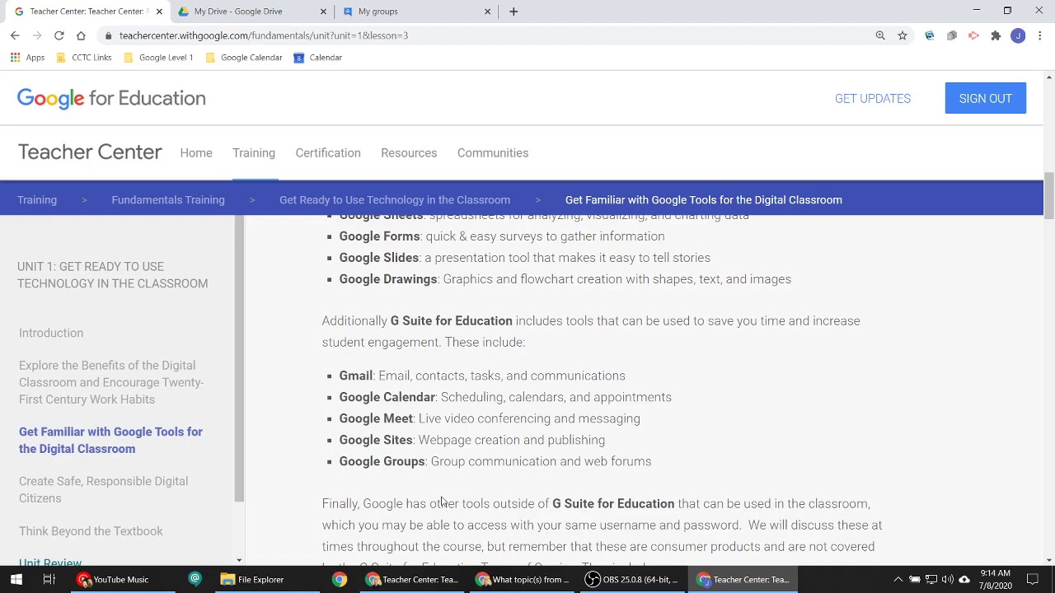
scroll(443, 417, up, 1)
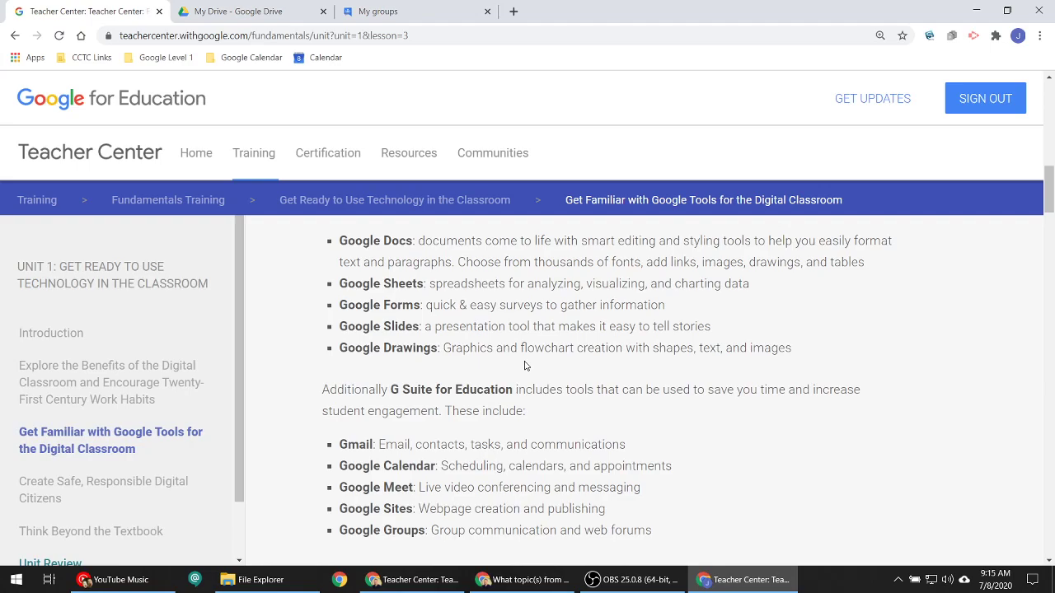
scroll(525, 365, down, 4)
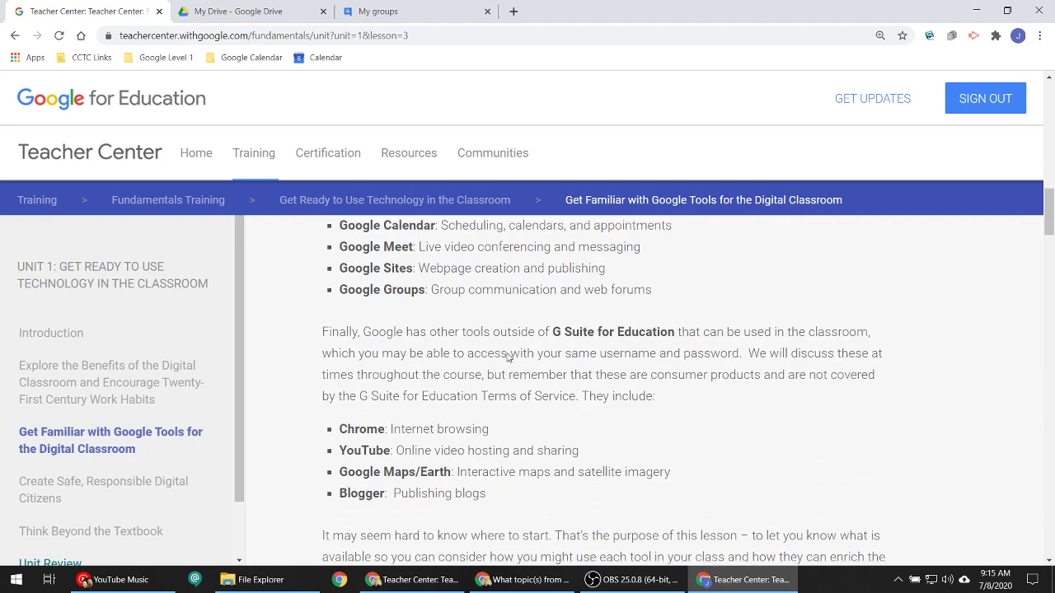
scroll(361, 452, down, 1)
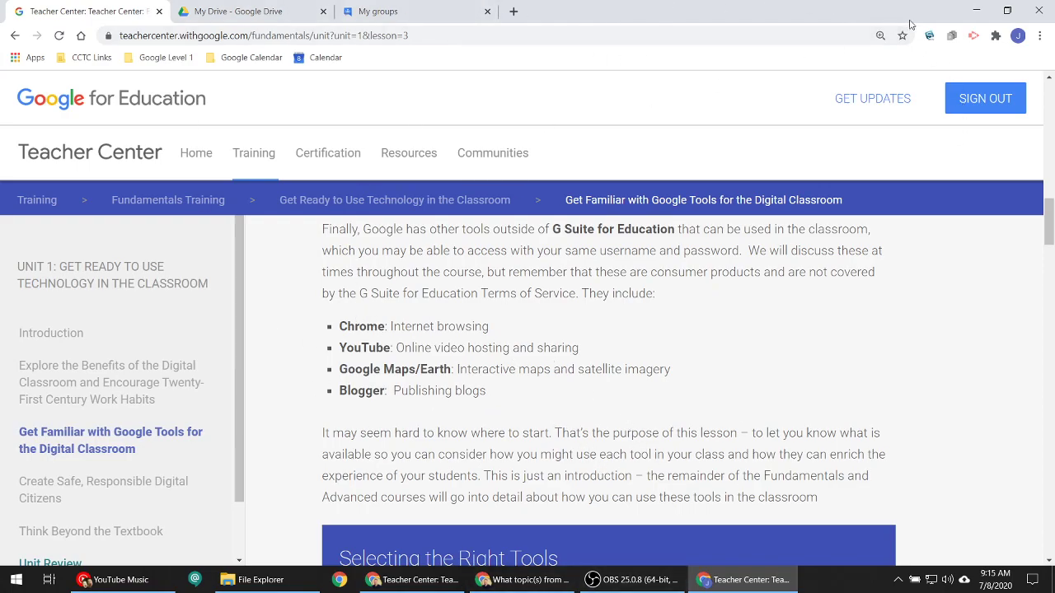
- Minimize the browser to show the desktop, look up "chrome" in the Windows search, and dismiss the results
click(977, 10)
click(977, 9)
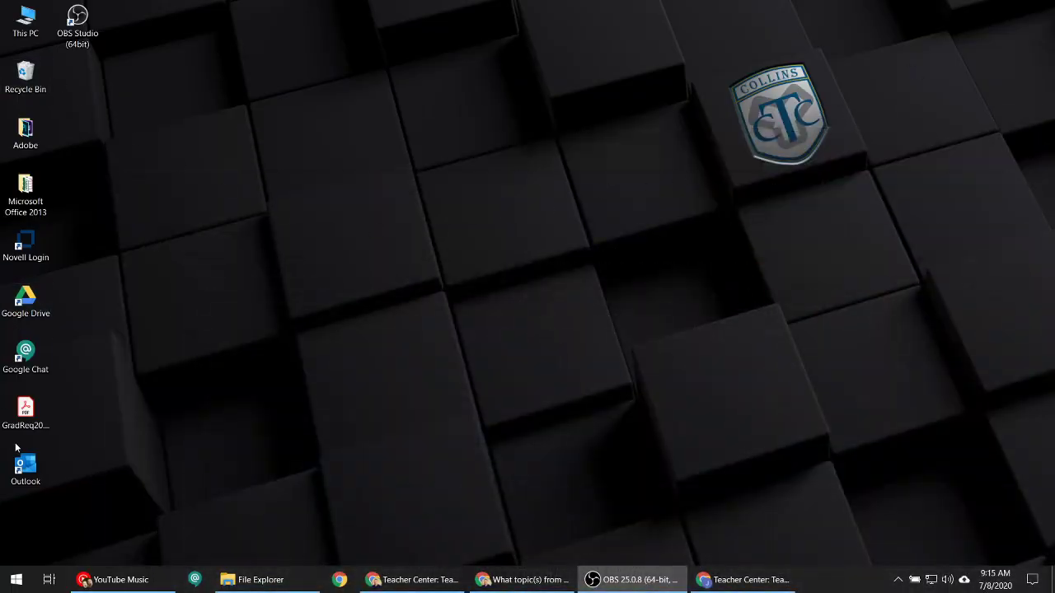
click(17, 580)
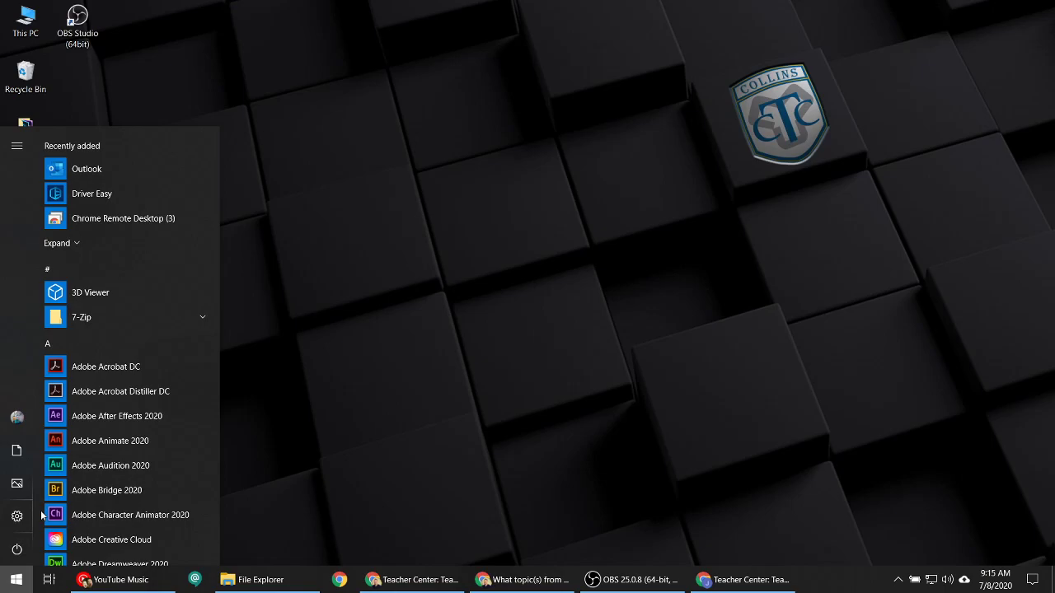
text(chrome)
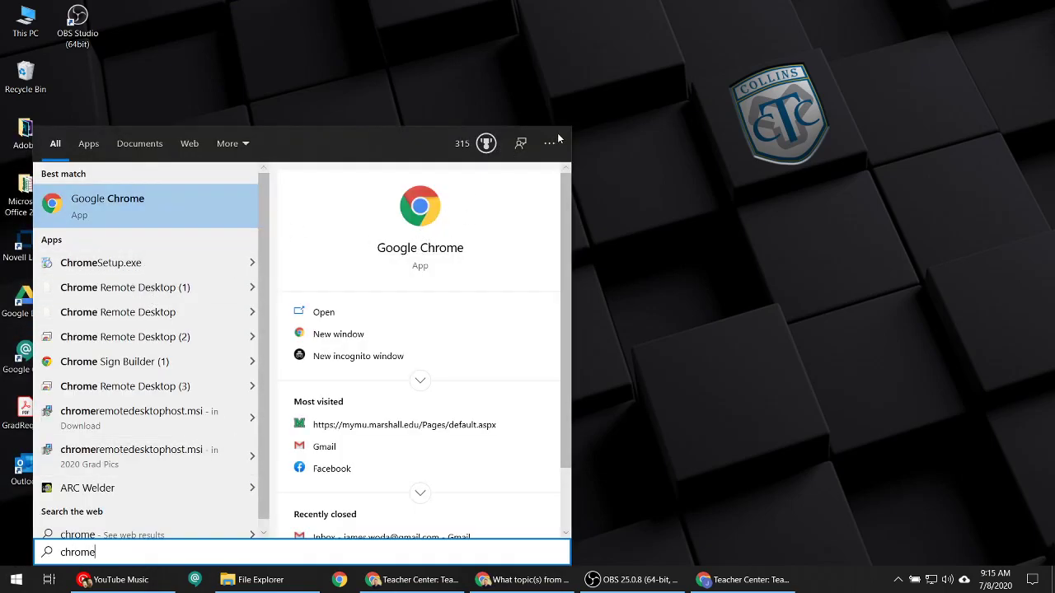
click(710, 122)
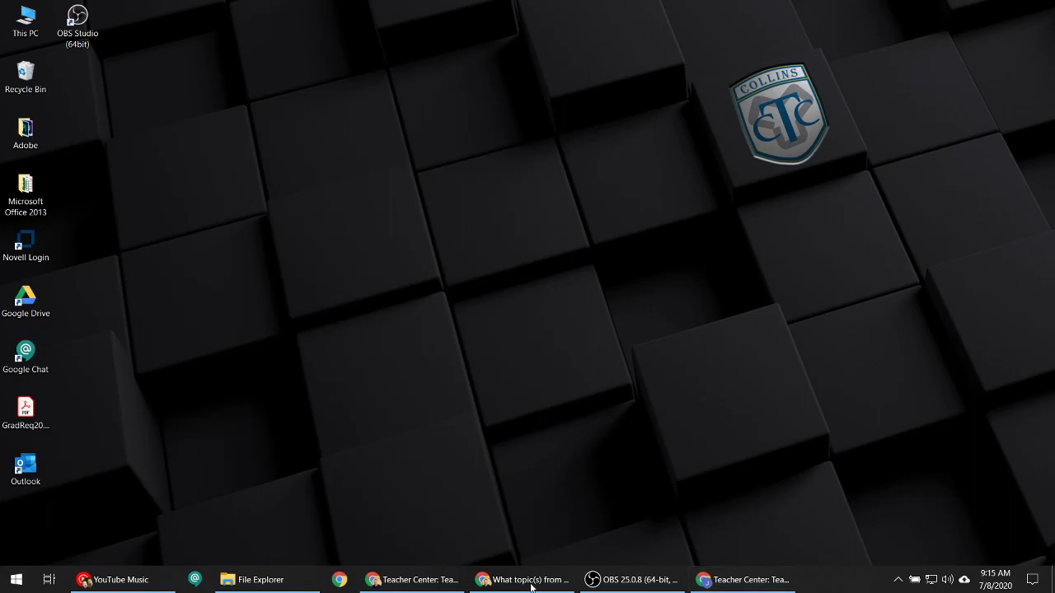
- Switch to the other Chrome window that has the Teacher Center lesson open
click(432, 585)
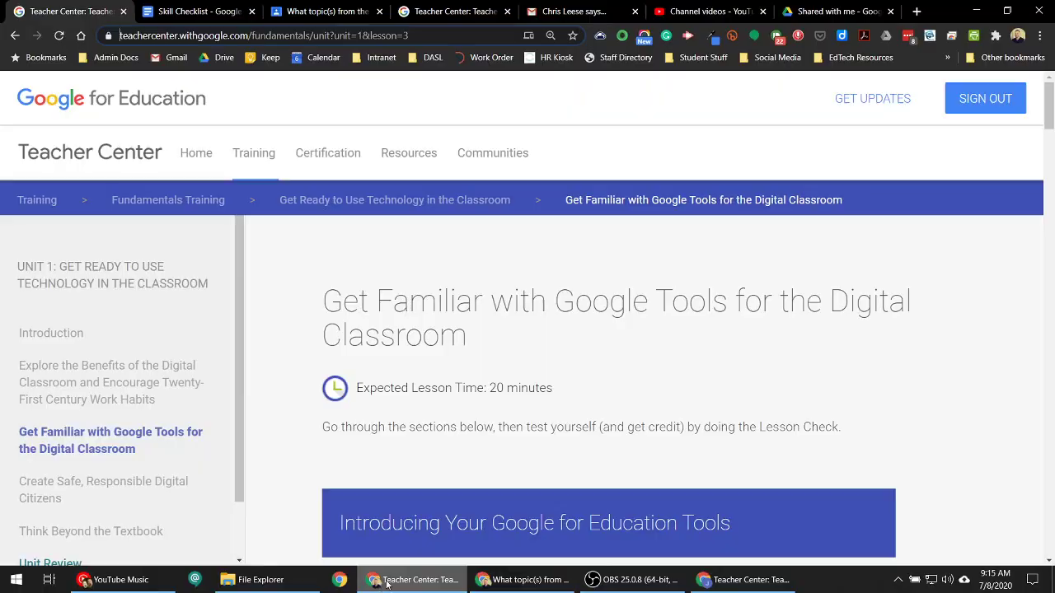
- Switch to the Chrome window with the lesson's consumer tool list and review it from Chrome through Blogger
click(388, 584)
click(744, 579)
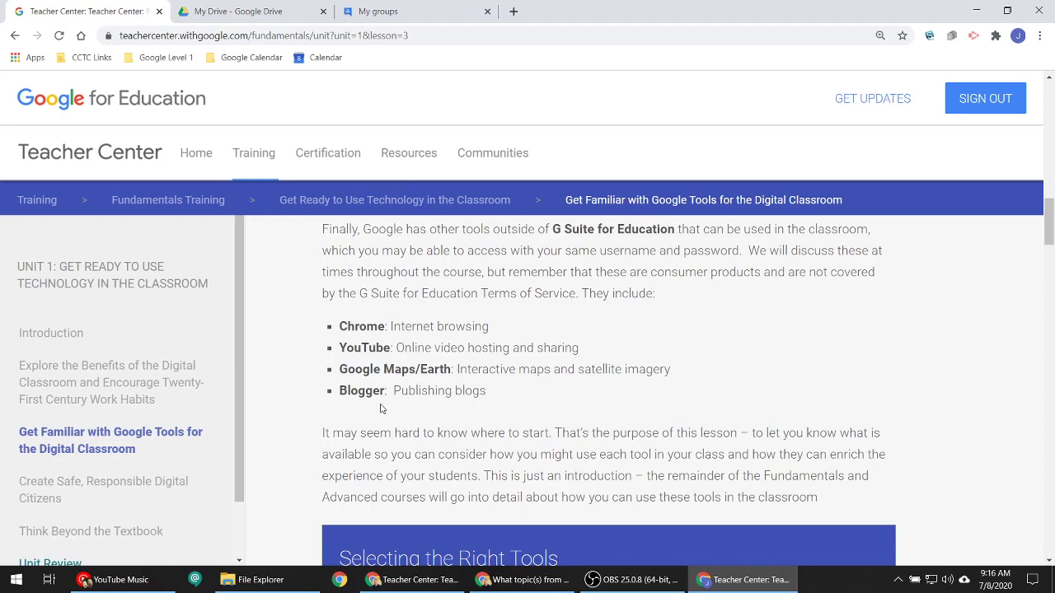
scroll(381, 409, down, 2)
scroll(376, 409, up, 1)
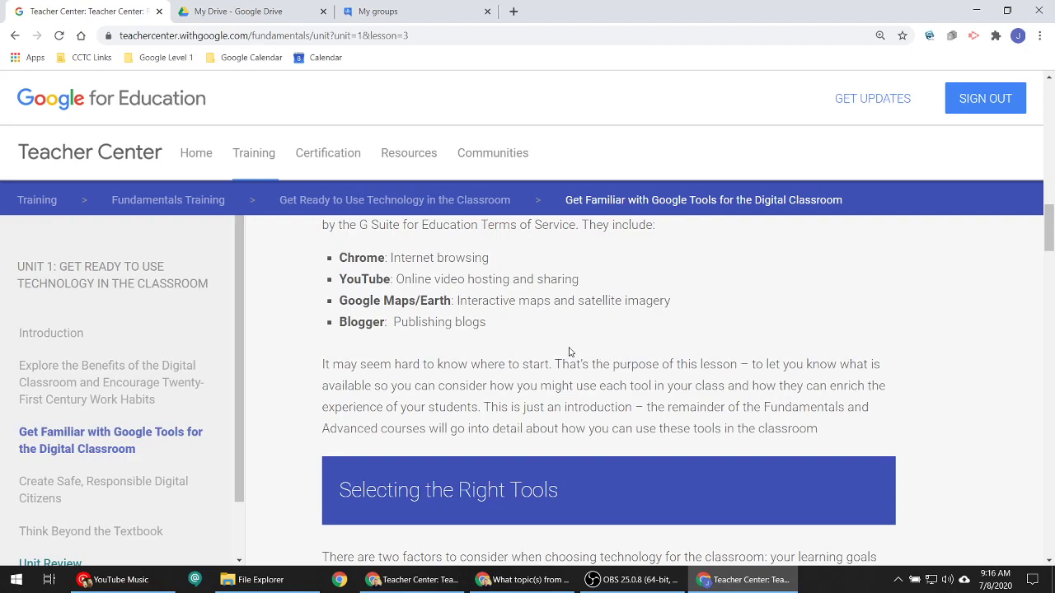
- Open collins-cc.edu in a new tab and follow its COVID-19 Updates item to the school's blog
click(514, 10)
text(coll)
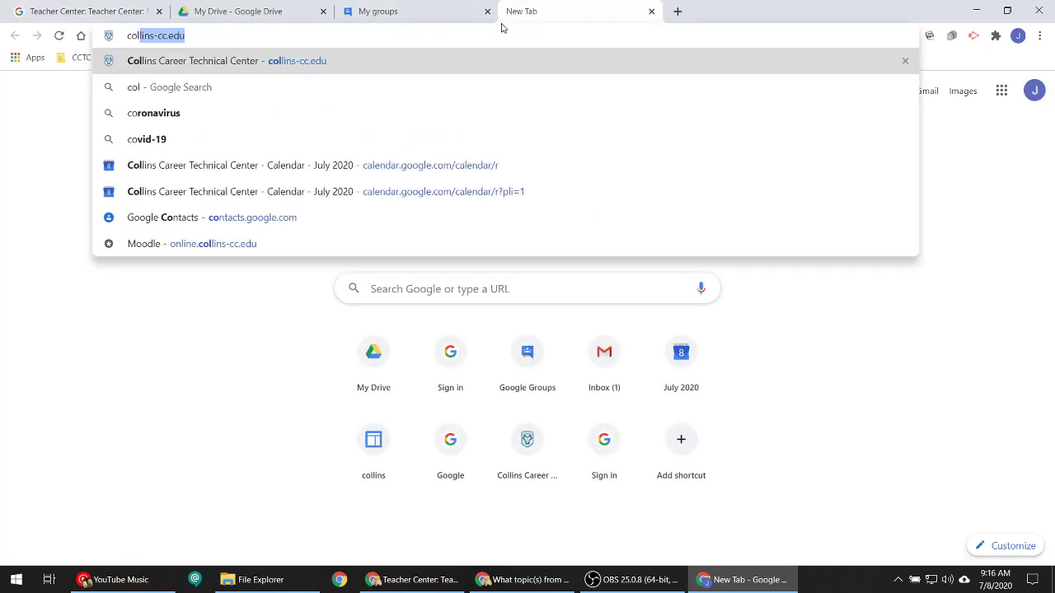
key(Return)
scroll(561, 203, down, 4)
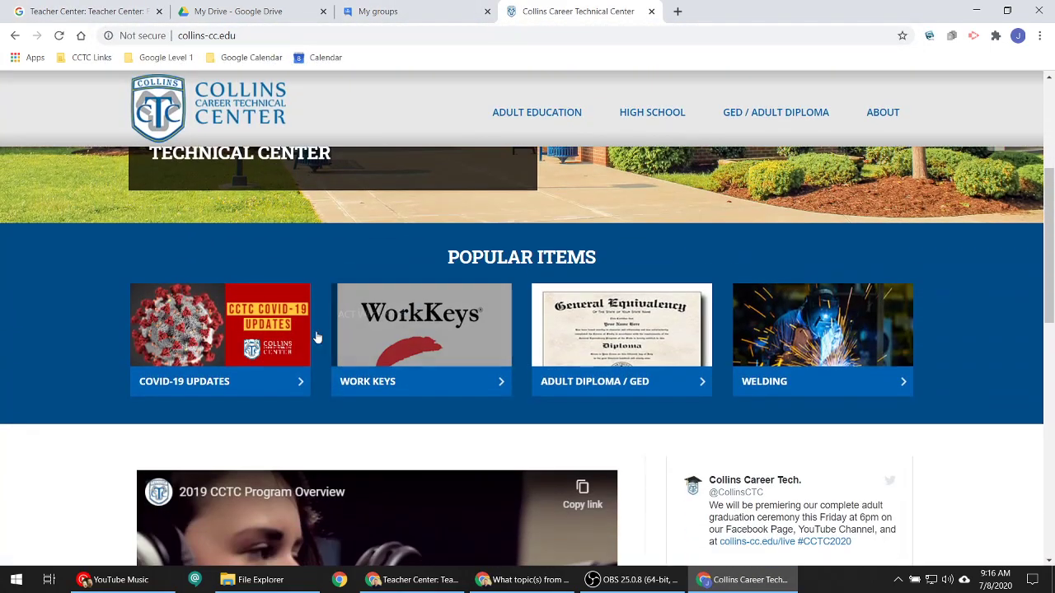
click(188, 388)
- Browse the posts on the CCTC COVID-19 Updates blog, briefly opening and dismissing its subscribe options
scroll(445, 240, down, 4)
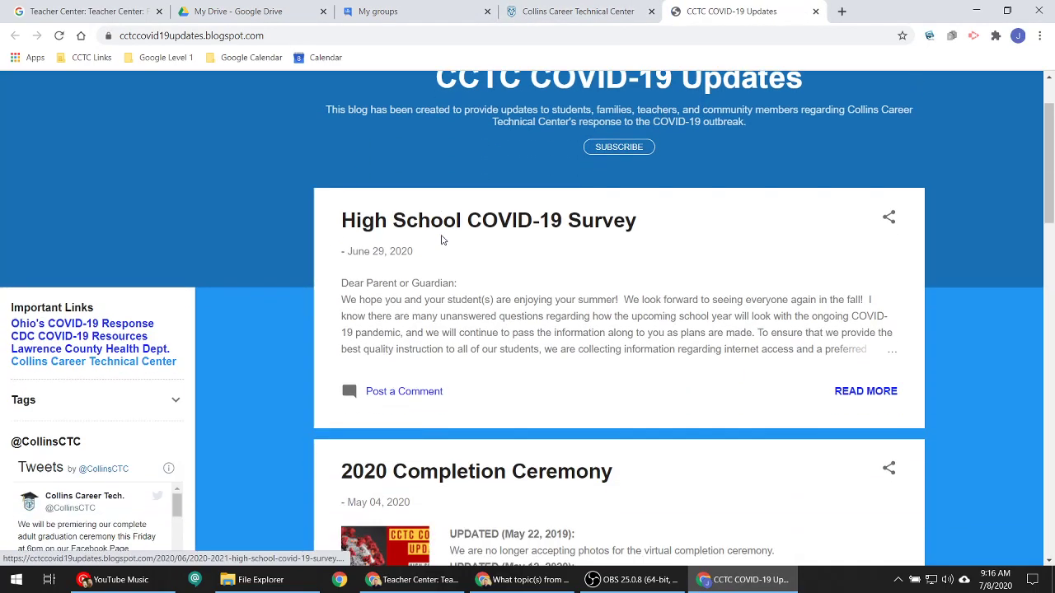
scroll(445, 240, down, 7)
scroll(426, 321, up, 8)
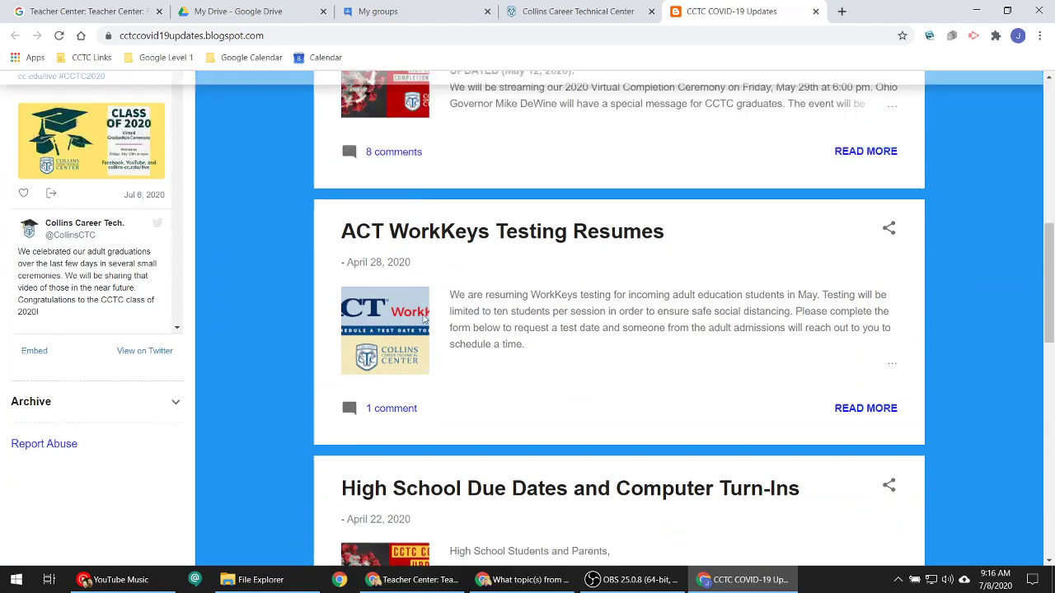
scroll(315, 229, up, 3)
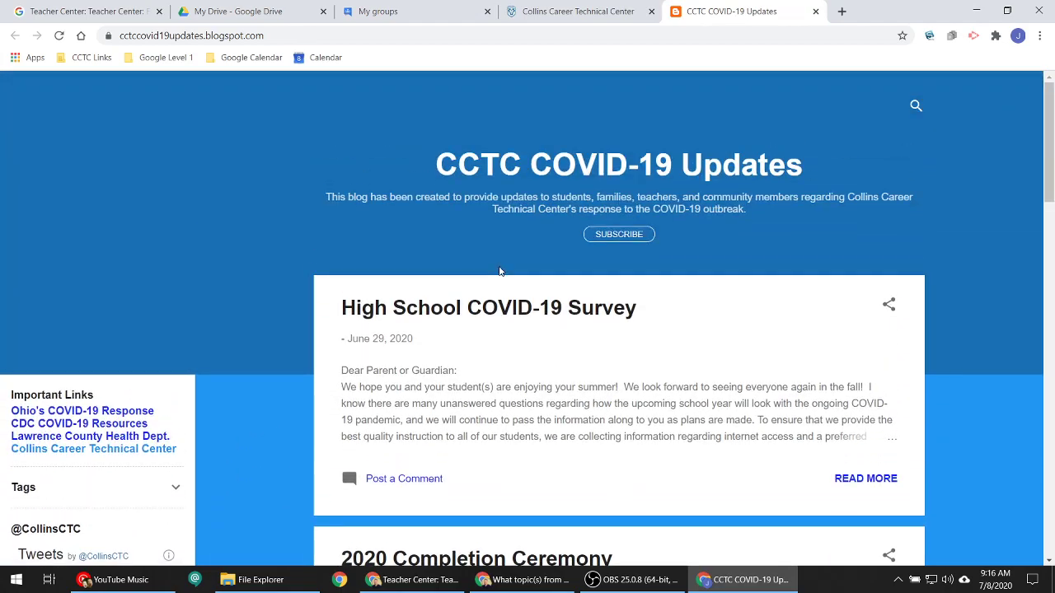
click(618, 235)
click(809, 387)
scroll(501, 412, down, 5)
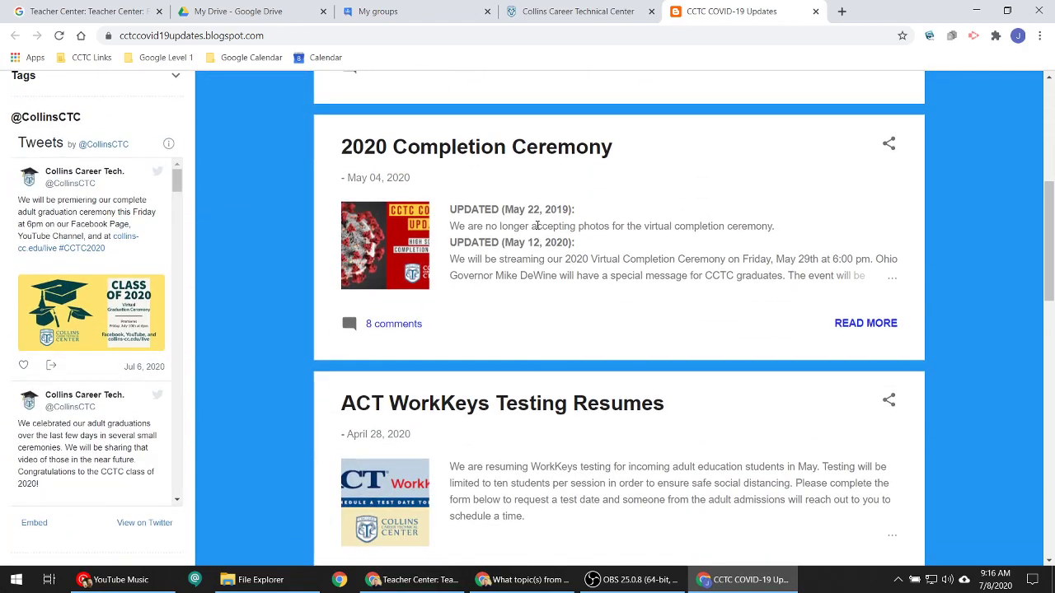
scroll(544, 322, up, 5)
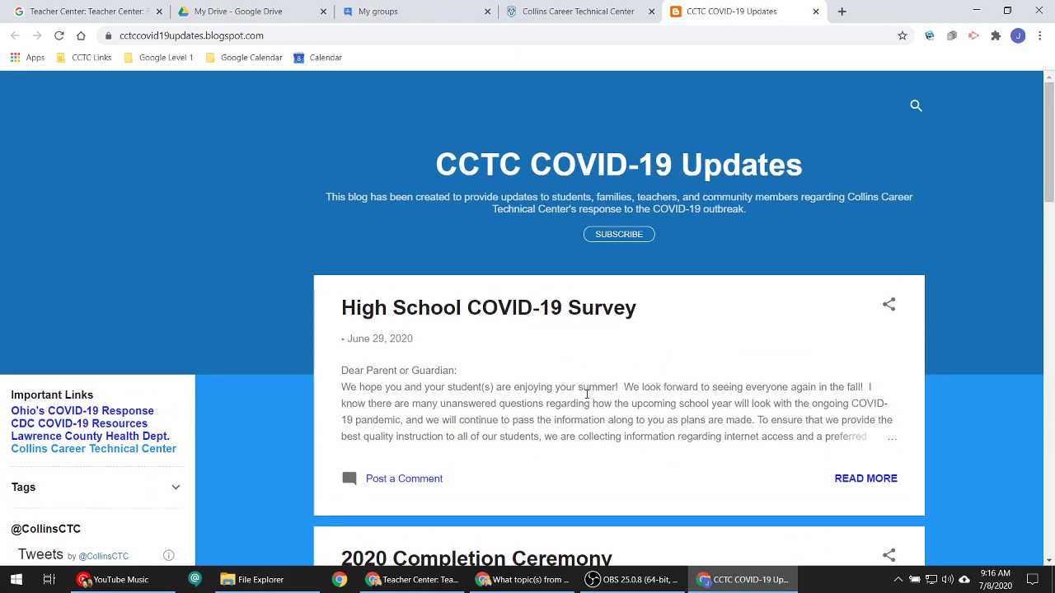
- Open the full High School COVID-19 Survey post and follow its link to the online survey form
scroll(577, 398, down, 2)
scroll(552, 402, down, 2)
scroll(495, 330, up, 3)
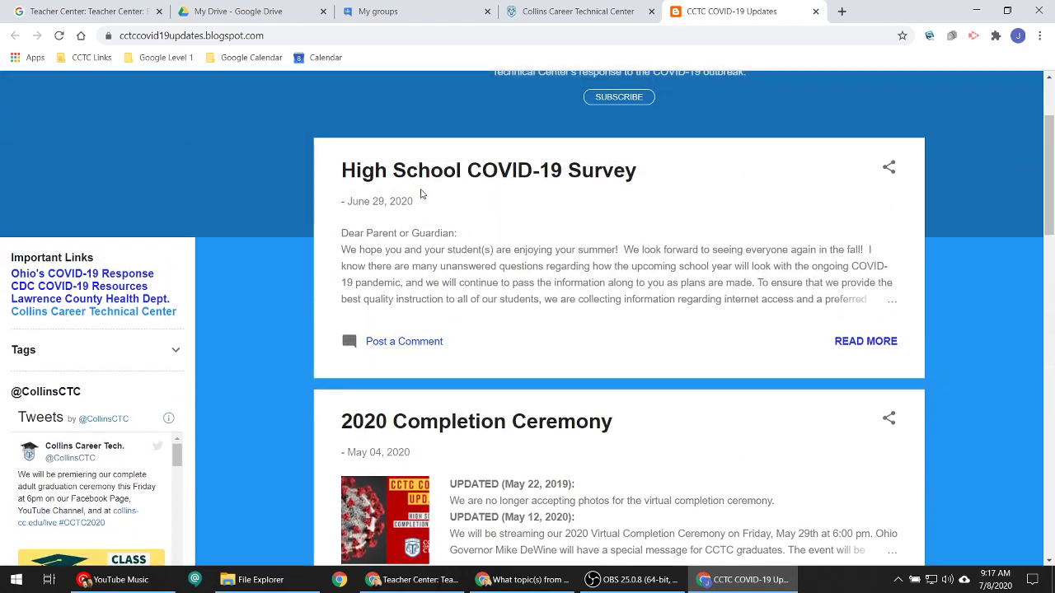
click(863, 349)
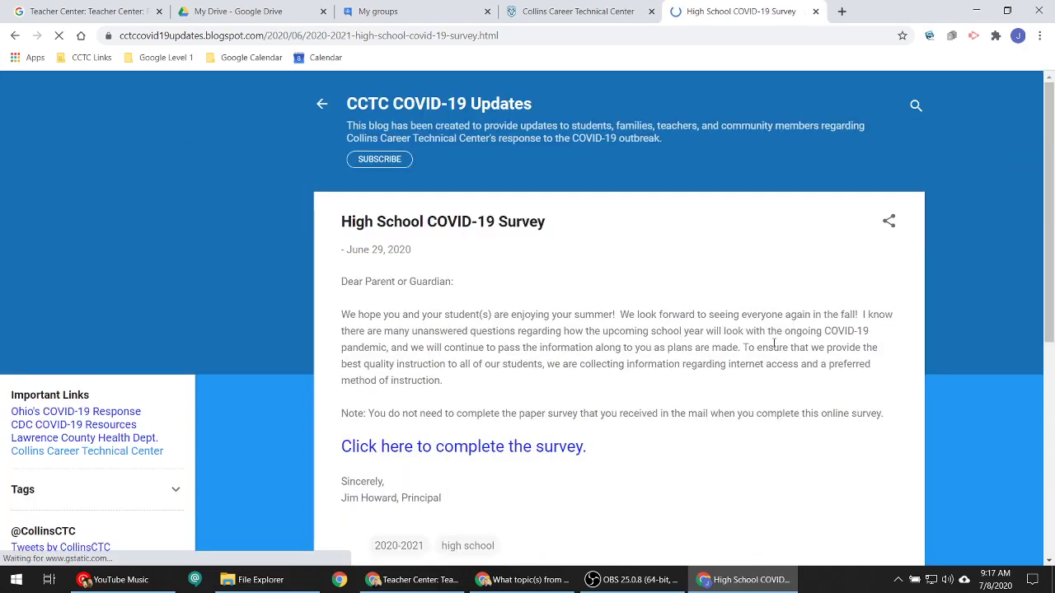
scroll(351, 349, down, 1)
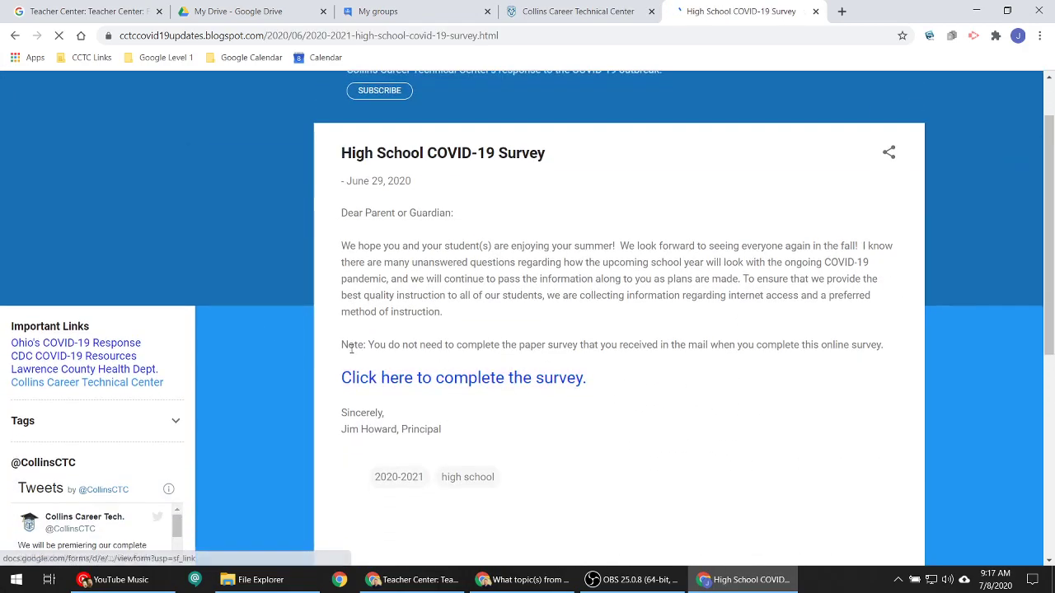
click(395, 379)
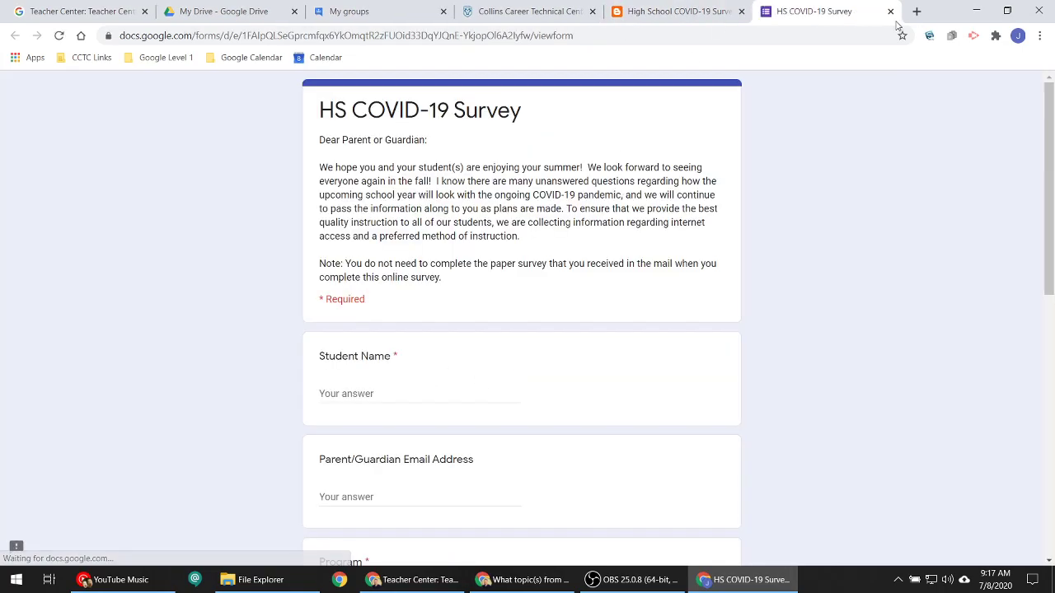
- Close the survey form and look over the High School COVID-19 Survey blog post down to its comment area
key(ctrl+shift+Tab)
scroll(542, 360, up, 1)
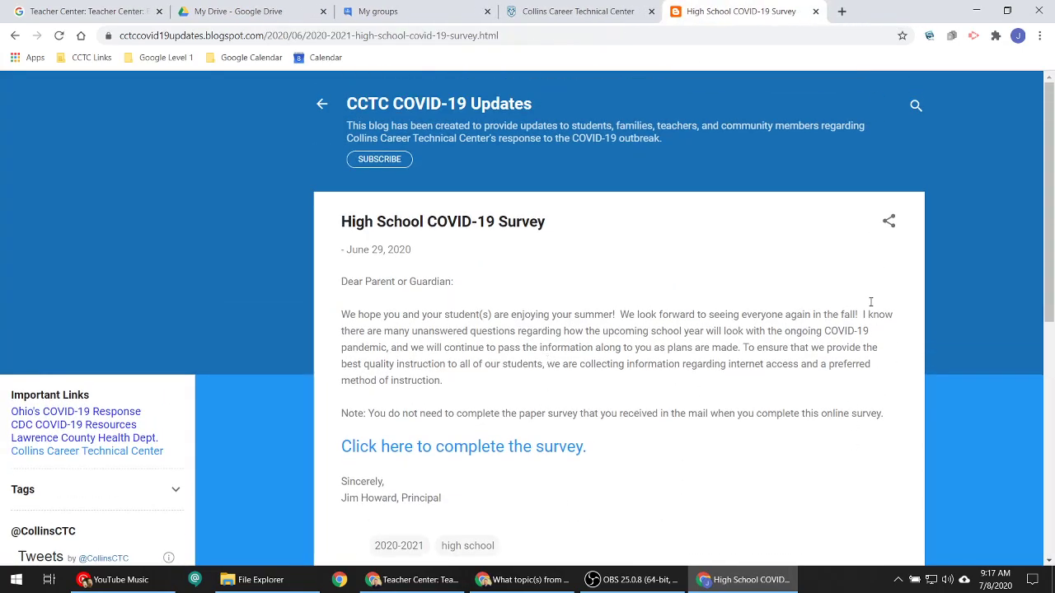
scroll(451, 408, down, 5)
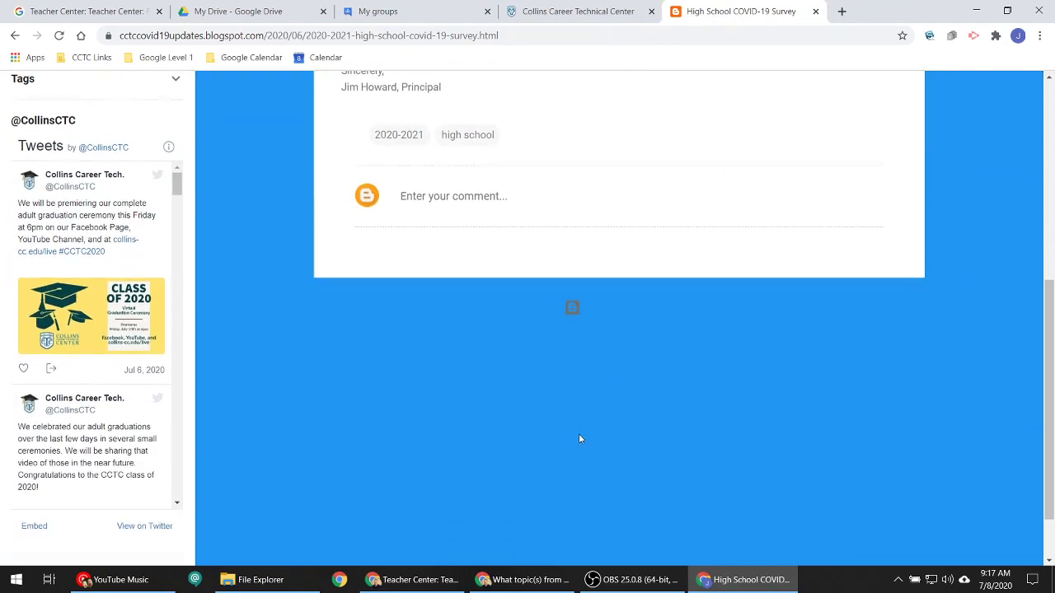
scroll(579, 434, up, 4)
scroll(398, 288, down, 2)
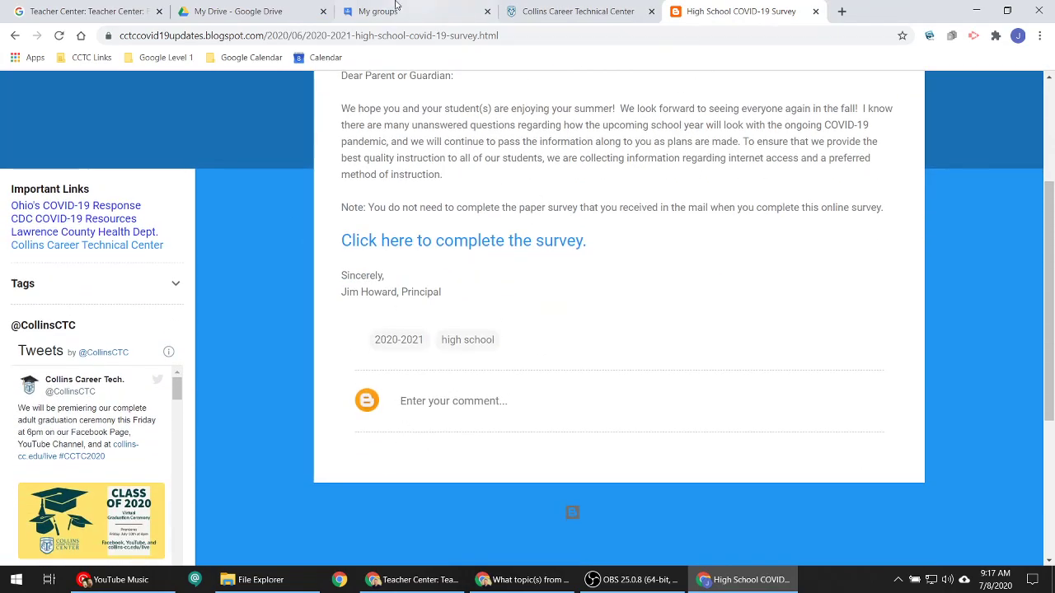
- Return to the Teacher Center lesson and look back over its tool descriptions and the Introducing Your Google for Education Tools section
click(578, 10)
click(82, 10)
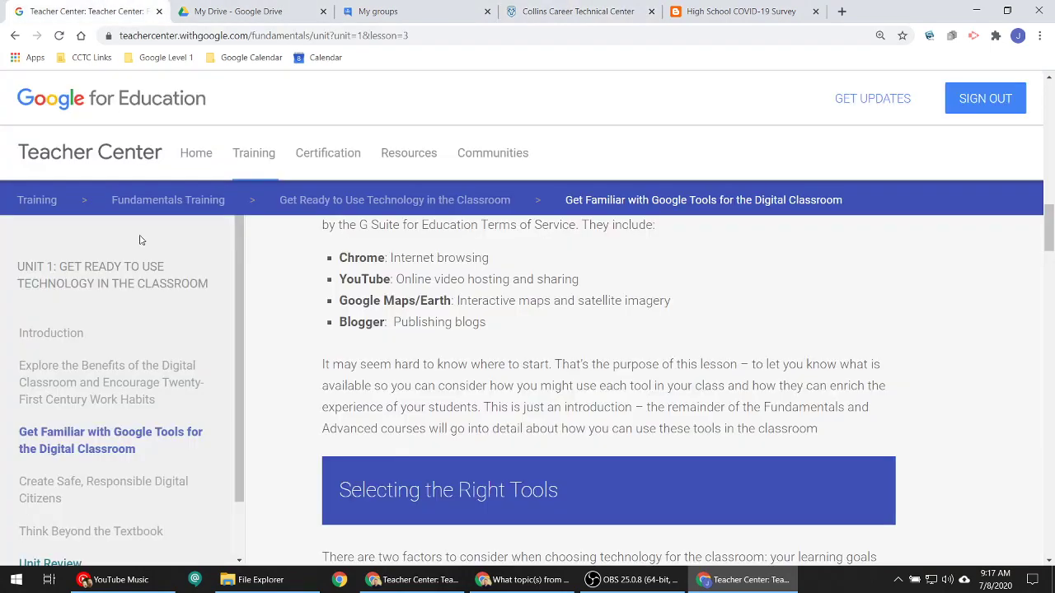
scroll(448, 311, down, 1)
scroll(448, 311, down, 10)
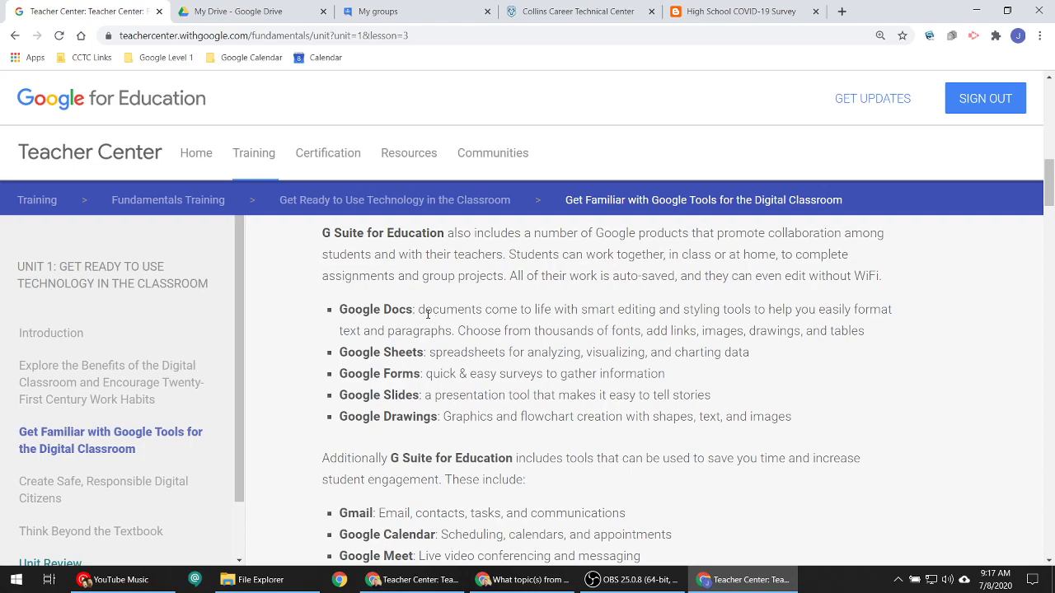
scroll(393, 333, up, 10)
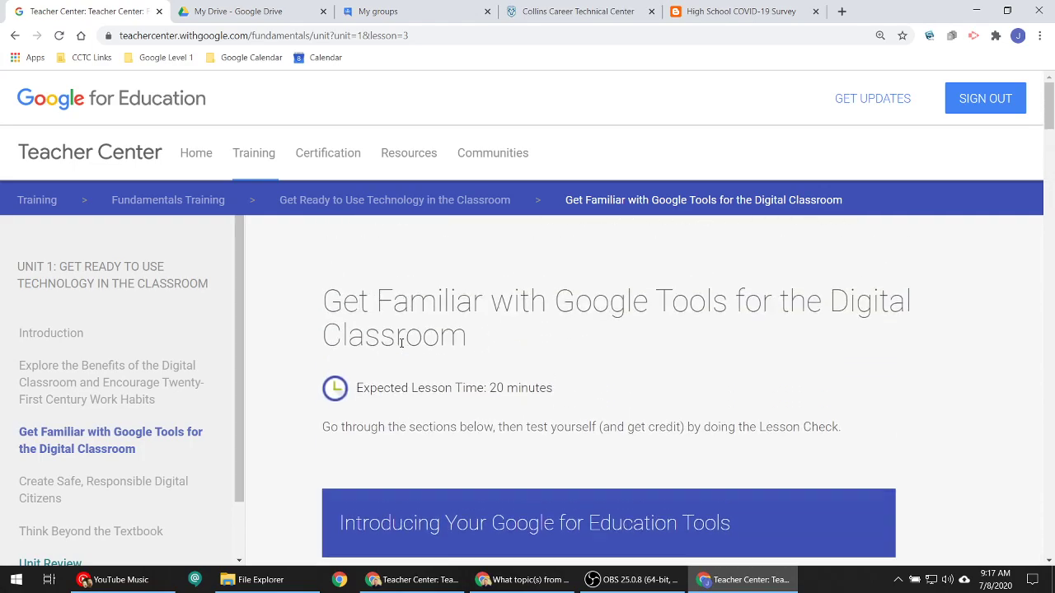
scroll(403, 339, down, 3)
scroll(400, 339, up, 3)
scroll(393, 334, down, 3)
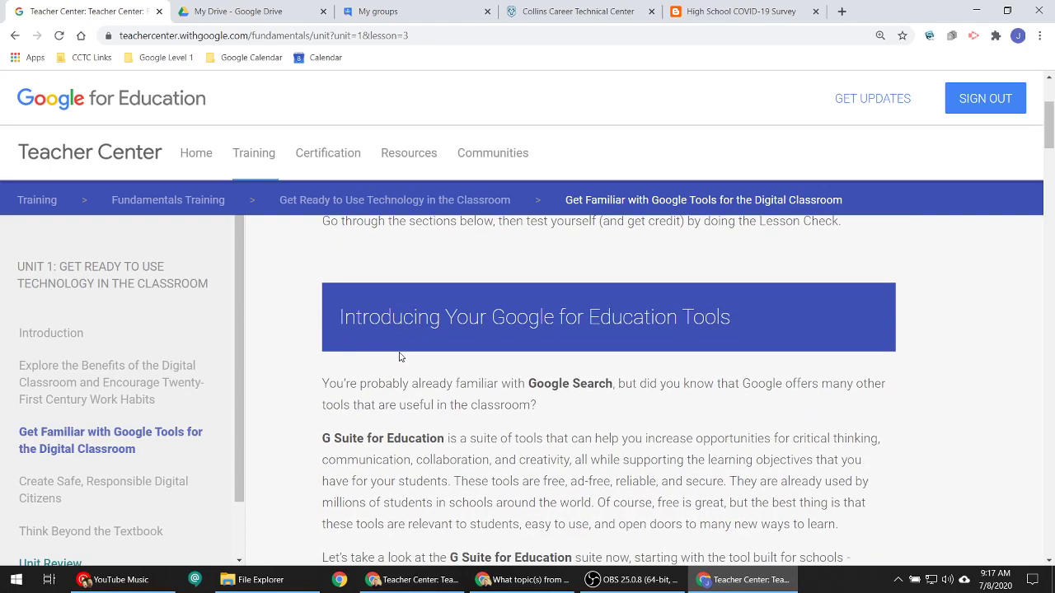